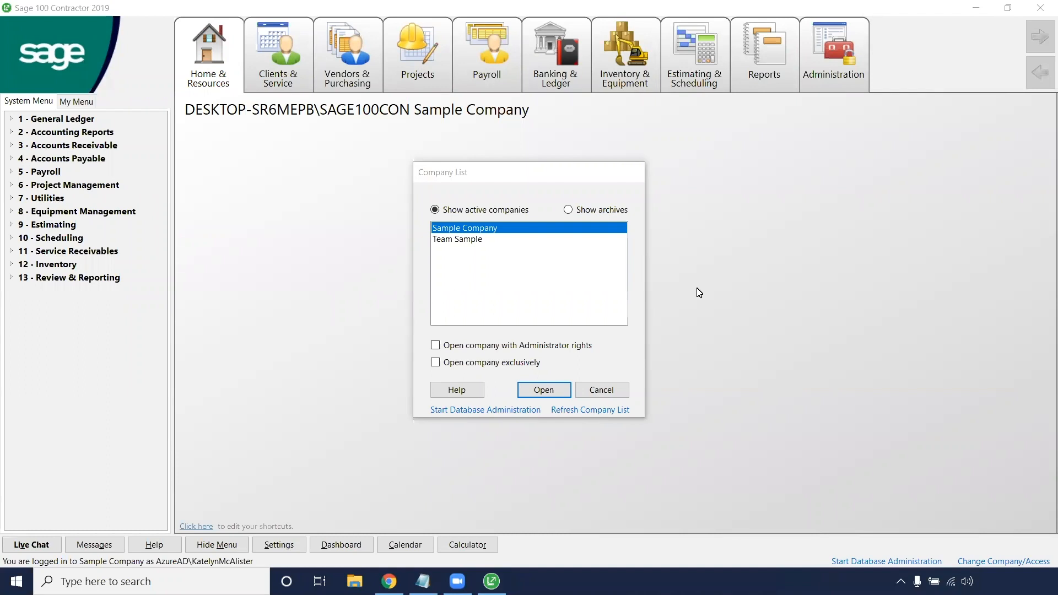
Step: Open Sample Company with administrator rights and bring up its General Ledger Accounts window
{"action": "left_click", "coordinate": [493, 230]}
{"action": "left_click", "coordinate": [541, 390]}
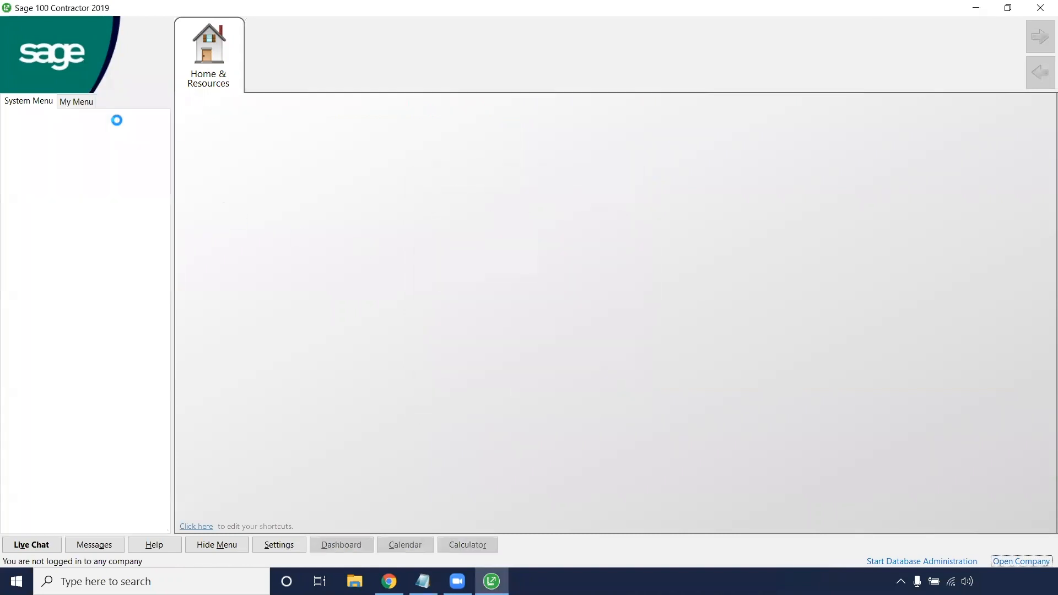
{"action": "double_click", "coordinate": [77, 119]}
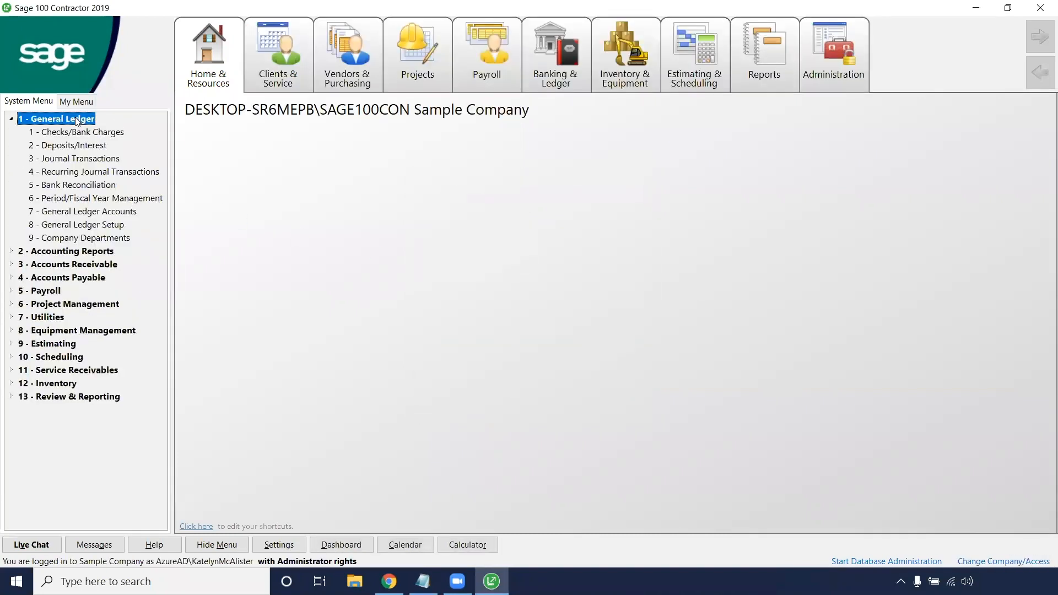
{"action": "double_click", "coordinate": [66, 213]}
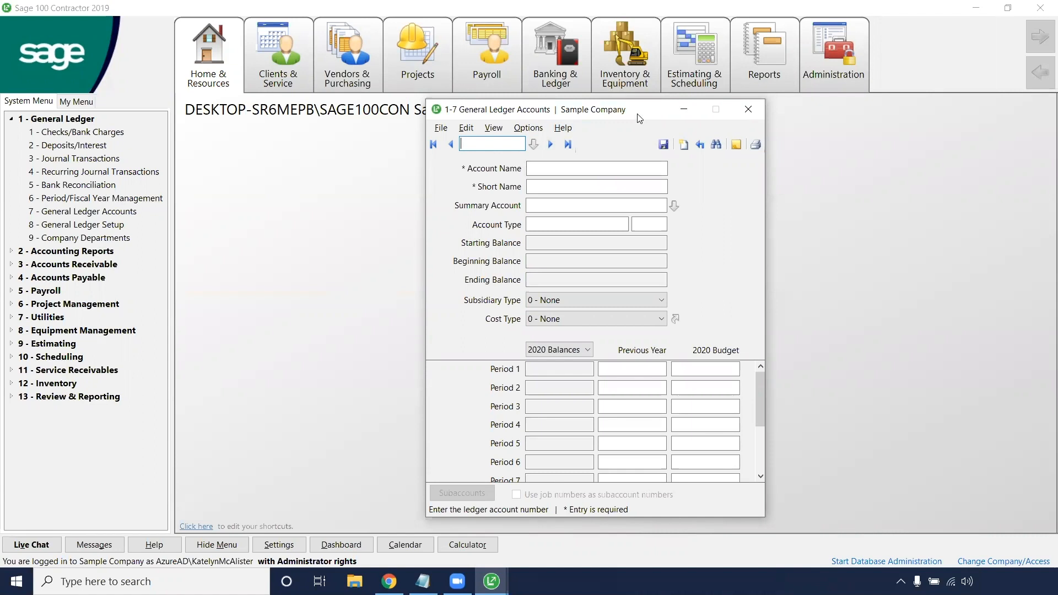
Step: Review the existing PPP accounts and account numbers among the cash accounts and current liabilities in the ledger account list
{"action": "left_click", "coordinate": [535, 144]}
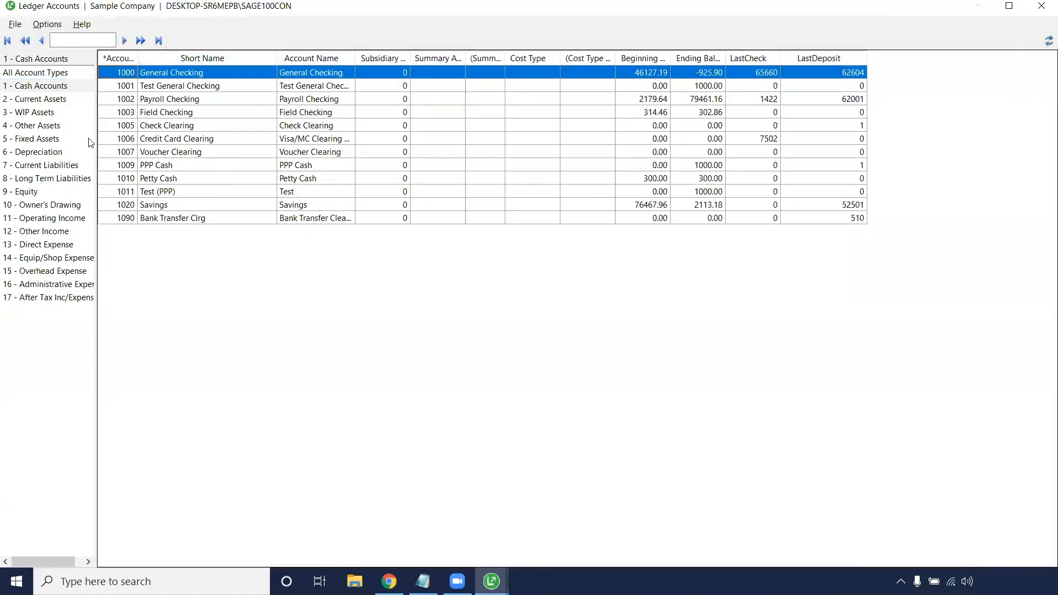
{"action": "left_click", "coordinate": [175, 167]}
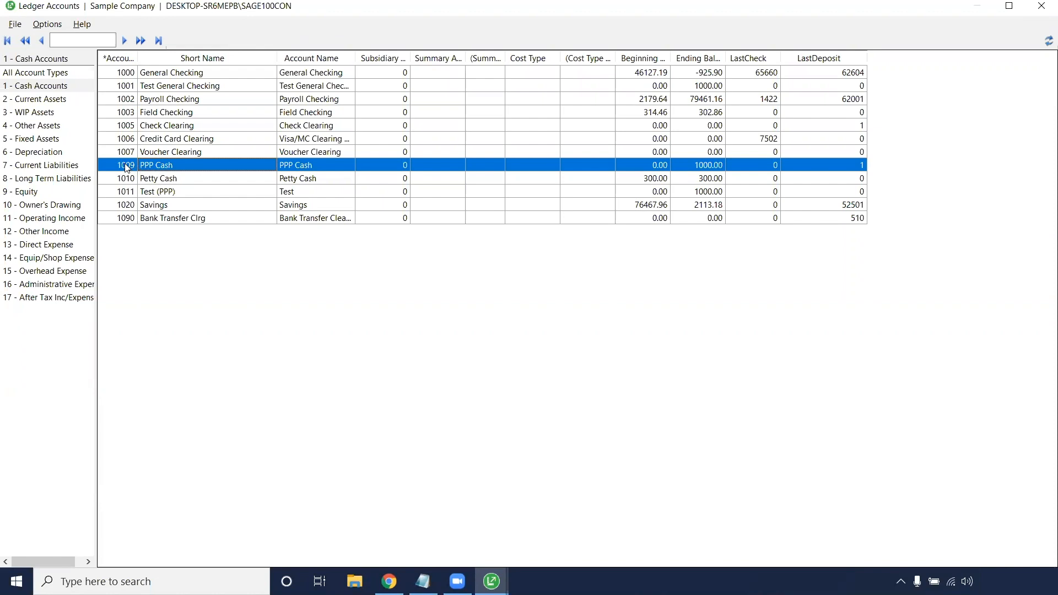
{"action": "left_click", "coordinate": [60, 166]}
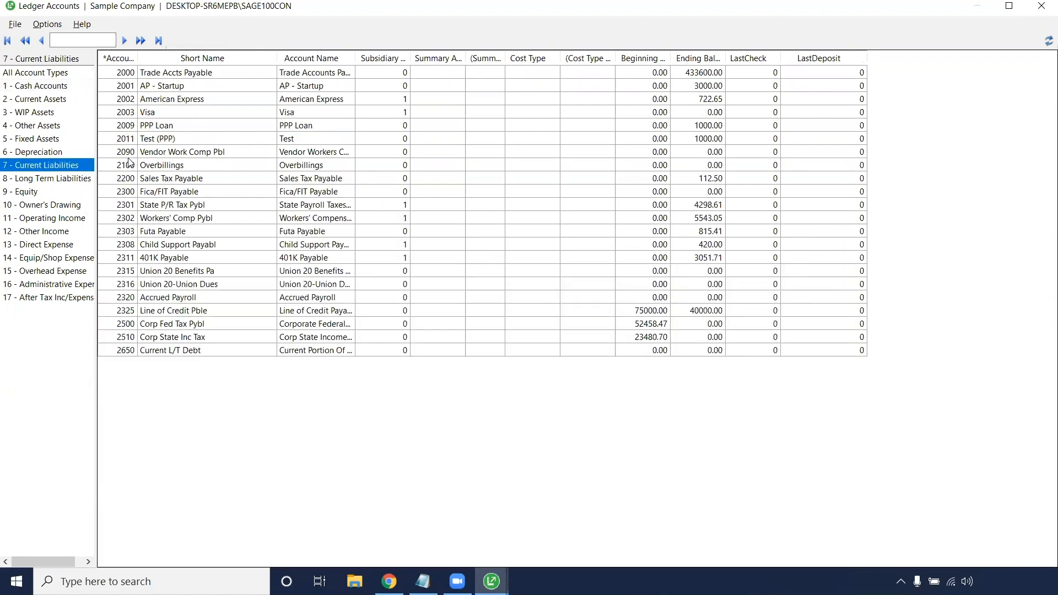
{"action": "left_click", "coordinate": [131, 126]}
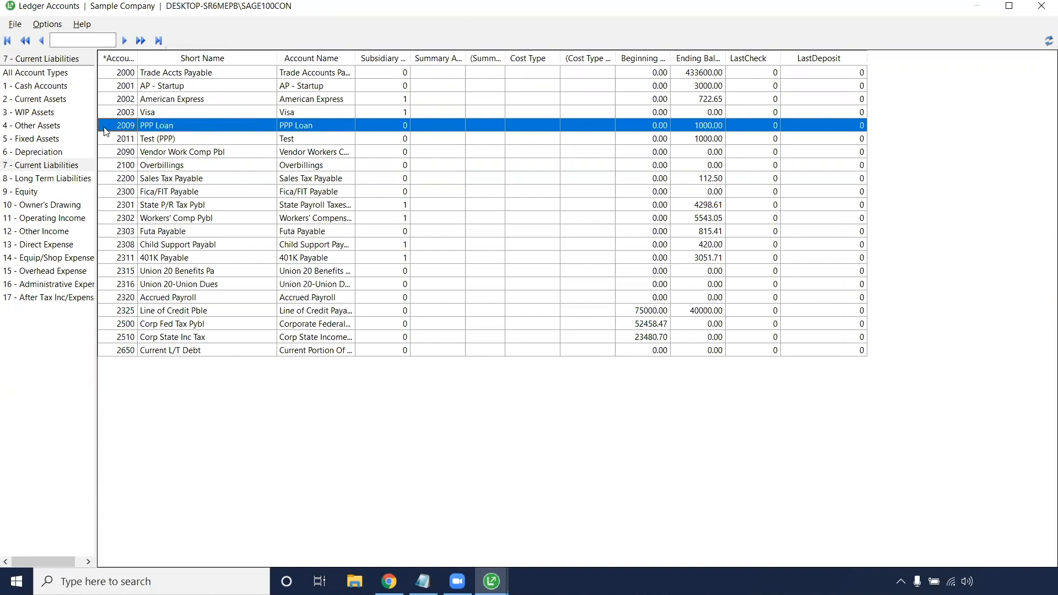
{"action": "left_click", "coordinate": [57, 87]}
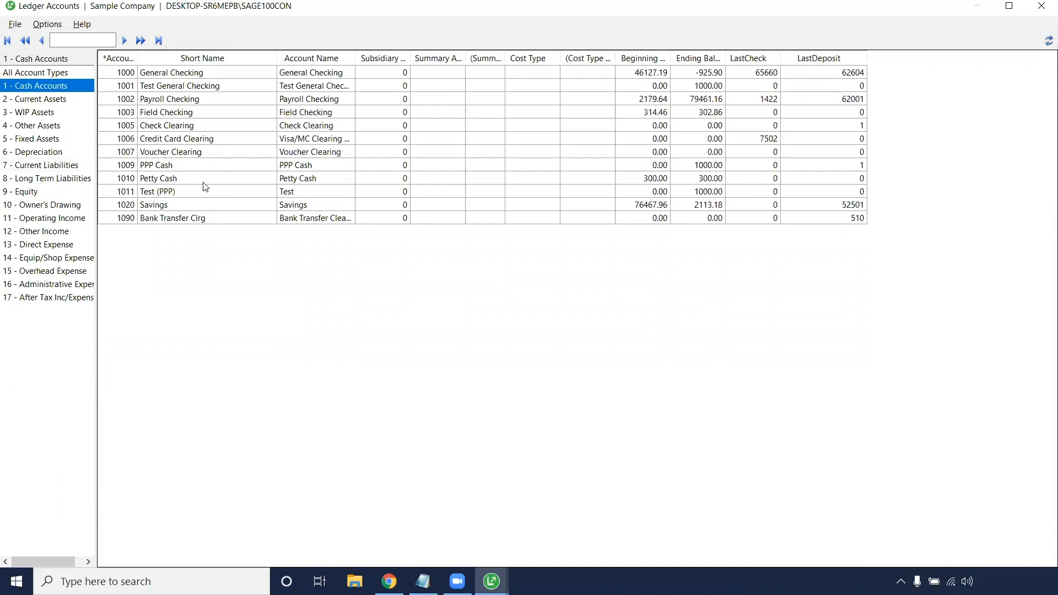
{"action": "left_click", "coordinate": [157, 170]}
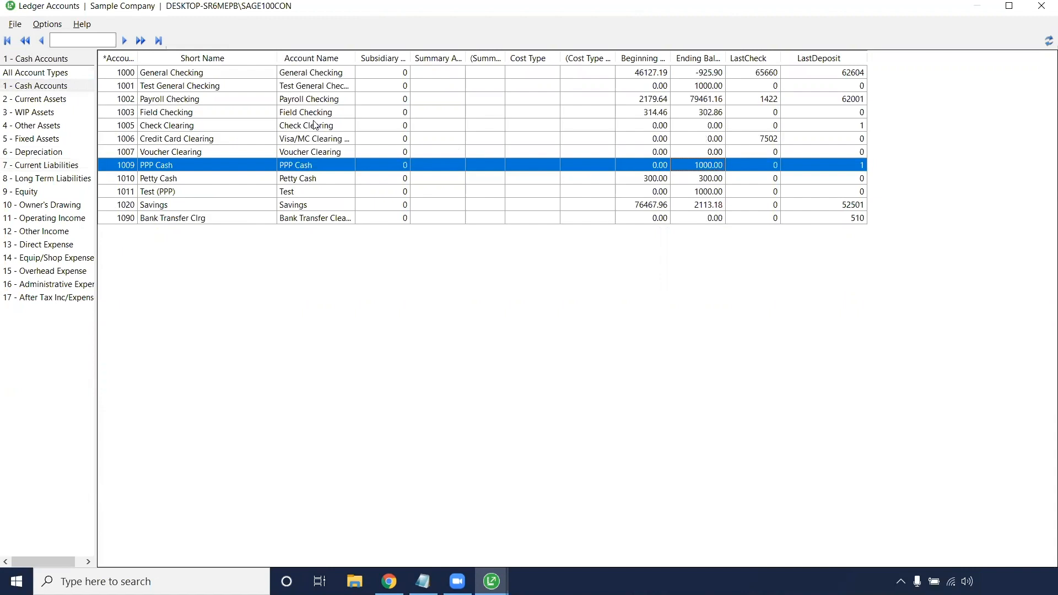
{"action": "left_click", "coordinate": [51, 167]}
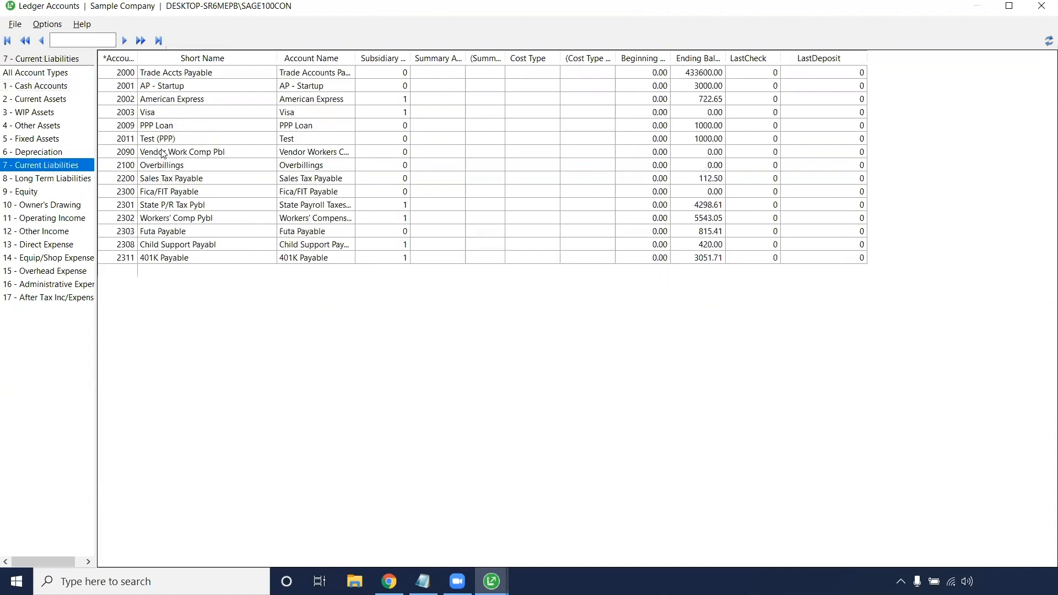
{"action": "left_click", "coordinate": [116, 140]}
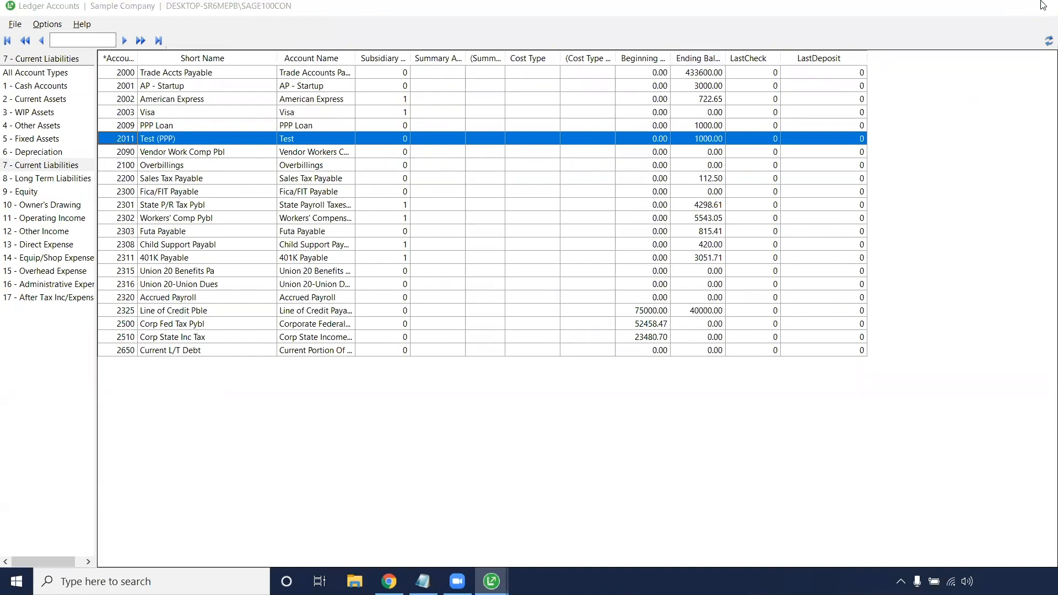
{"action": "left_click", "coordinate": [1042, 5]}
Step: Start a new ledger account numbered 1012 with the account name "PPP Cash (Tutorial)"
{"action": "type", "text": "1012"}
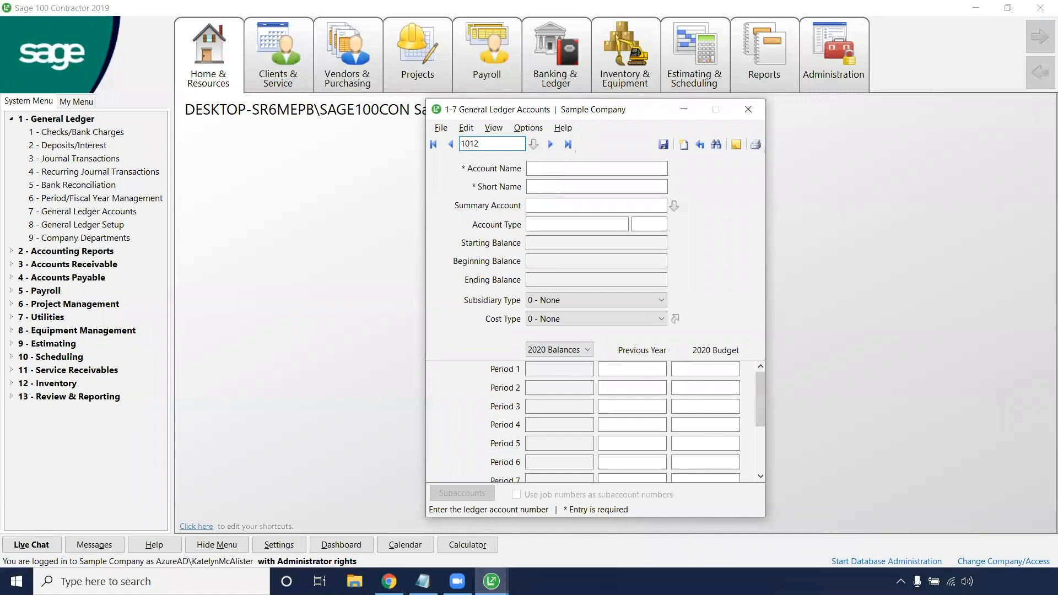
{"action": "left_click", "coordinate": [535, 169]}
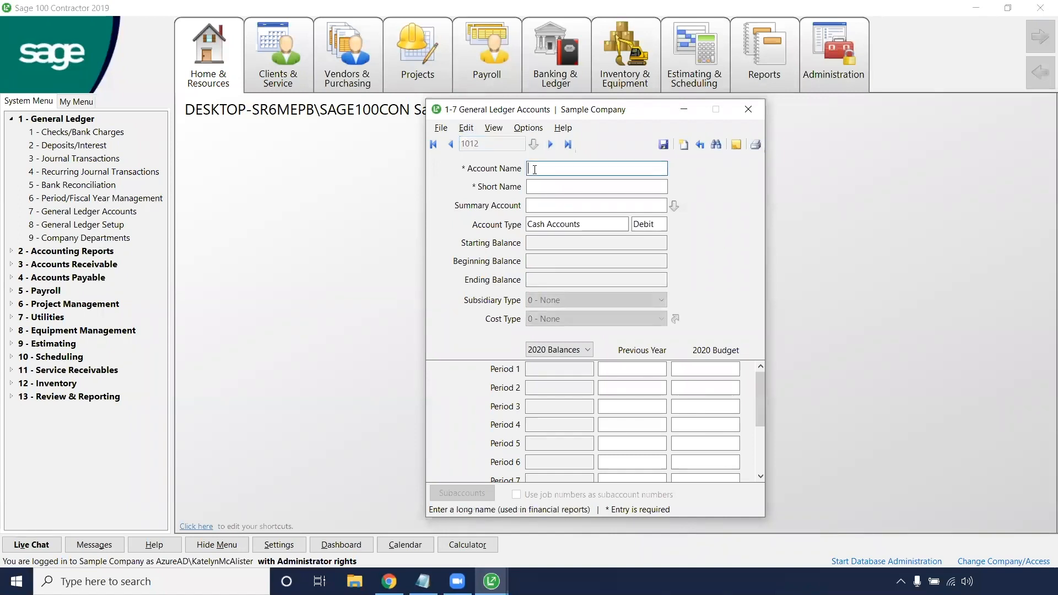
{"action": "type", "text": "Tutorial PPP Cash"}
{"action": "left_click_drag", "start_coordinate": [560, 169], "coordinate": [524, 169]}
{"action": "key", "text": "BackSpace"}
{"action": "left_click", "coordinate": [564, 169]}
{"action": "type", "text": "(Tutorial)"}
Step: Give account 1012 the short name "PPP Cash (Tutorial)" and save it
{"action": "left_click", "coordinate": [574, 186]}
{"action": "type", "text": "PPP Cash"}
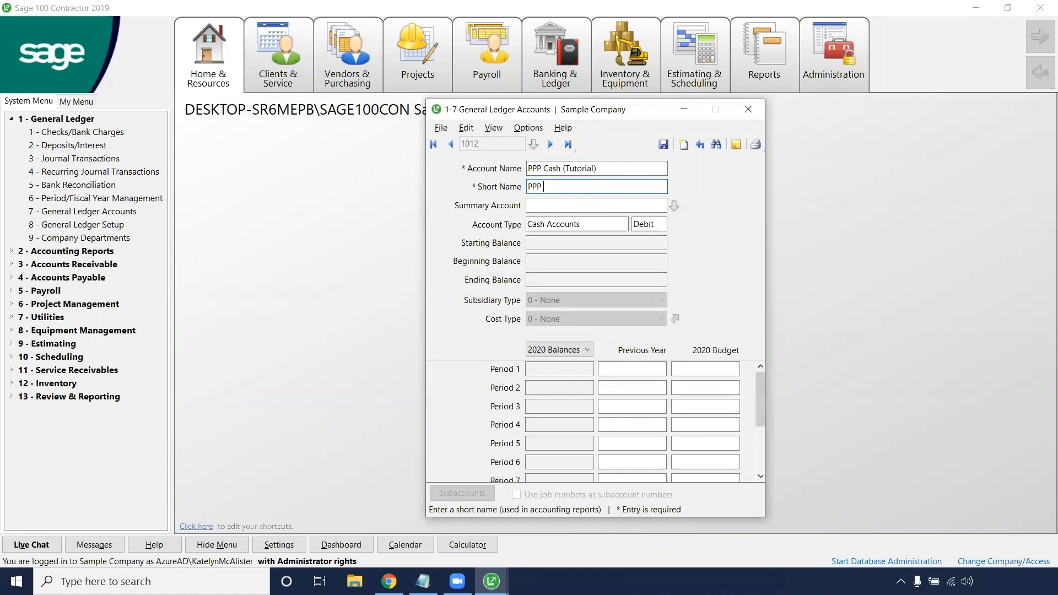
{"action": "type", "text": " (Tutorial"}
{"action": "left_click", "coordinate": [664, 145]}
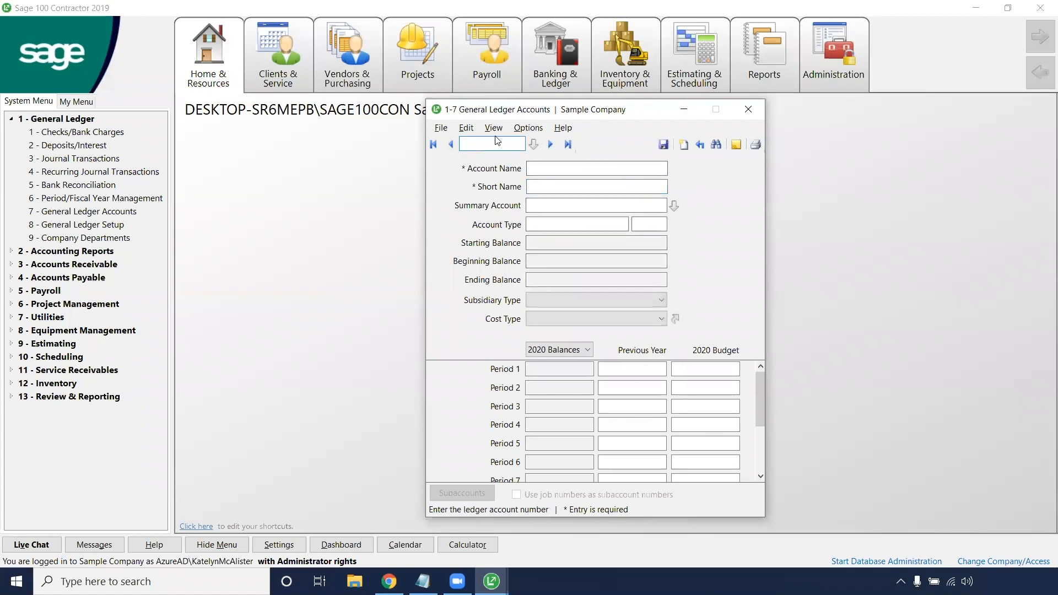
Step: Start a new ledger account numbered 2012 with the account name "PPP Loan (Tutorial)"
{"action": "type", "text": "2012"}
{"action": "left_click", "coordinate": [528, 168]}
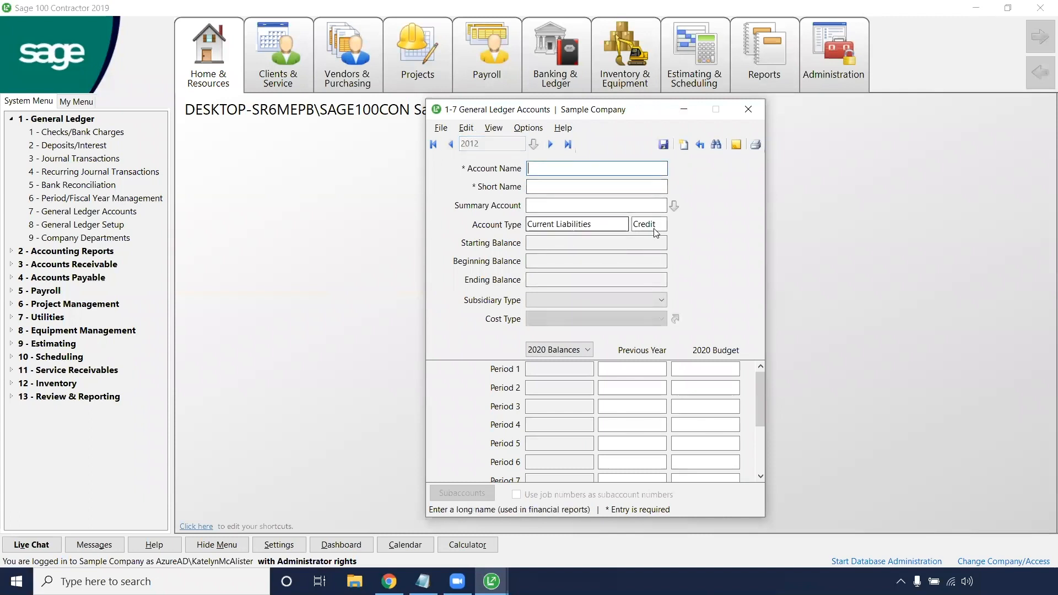
{"action": "left_click_drag", "start_coordinate": [655, 228], "coordinate": [505, 199]}
{"action": "left_click", "coordinate": [543, 168]}
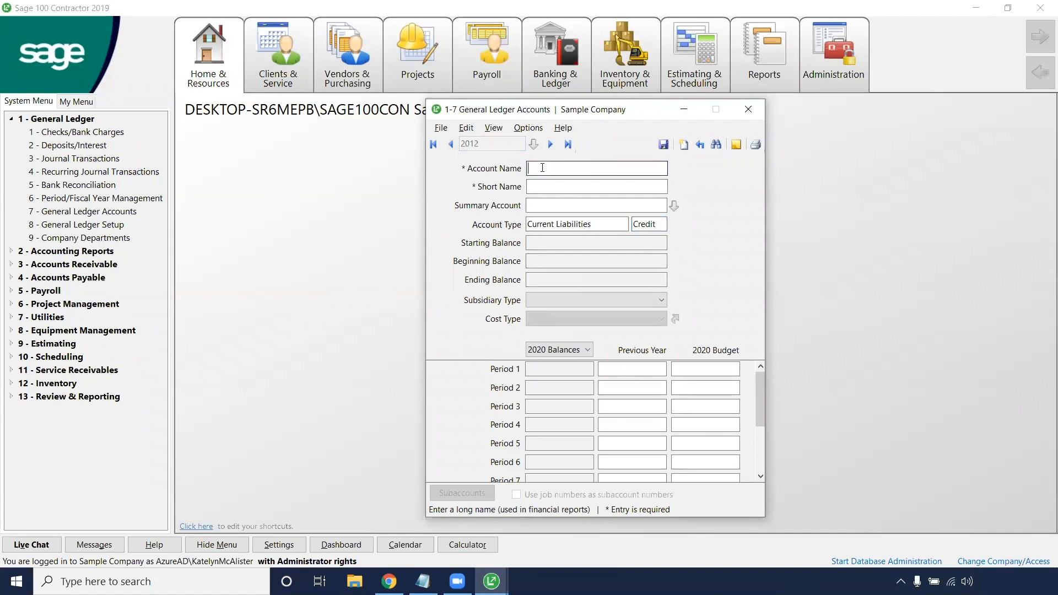
{"action": "type", "text": "PPP Loan (Tutorial)"}
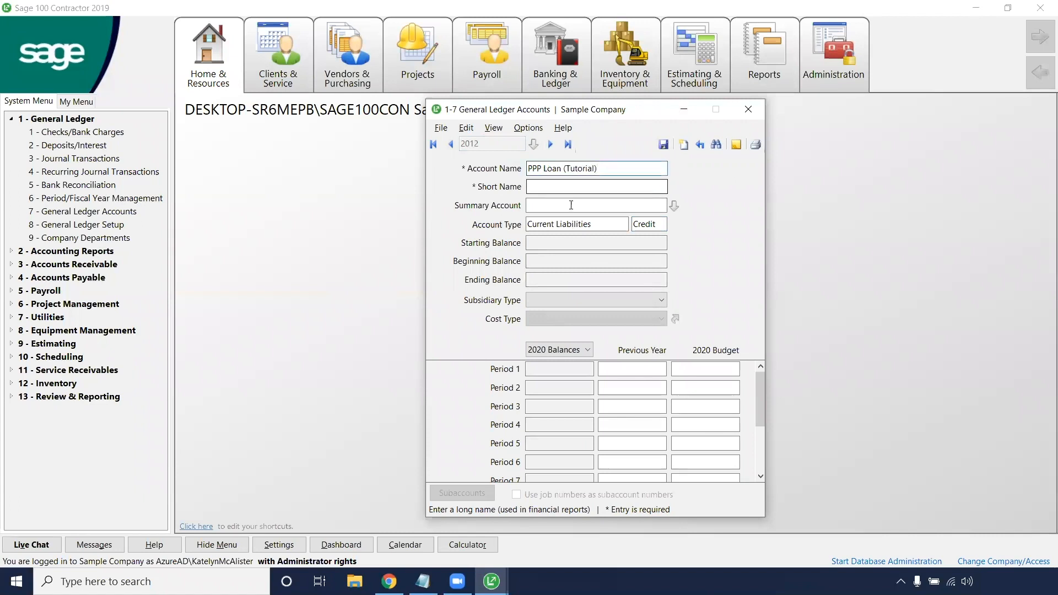
Step: Give account 2012 the short name "PPP Loan (Tutorial)" and save it
{"action": "left_click", "coordinate": [573, 190]}
{"action": "type", "text": "PPP "}
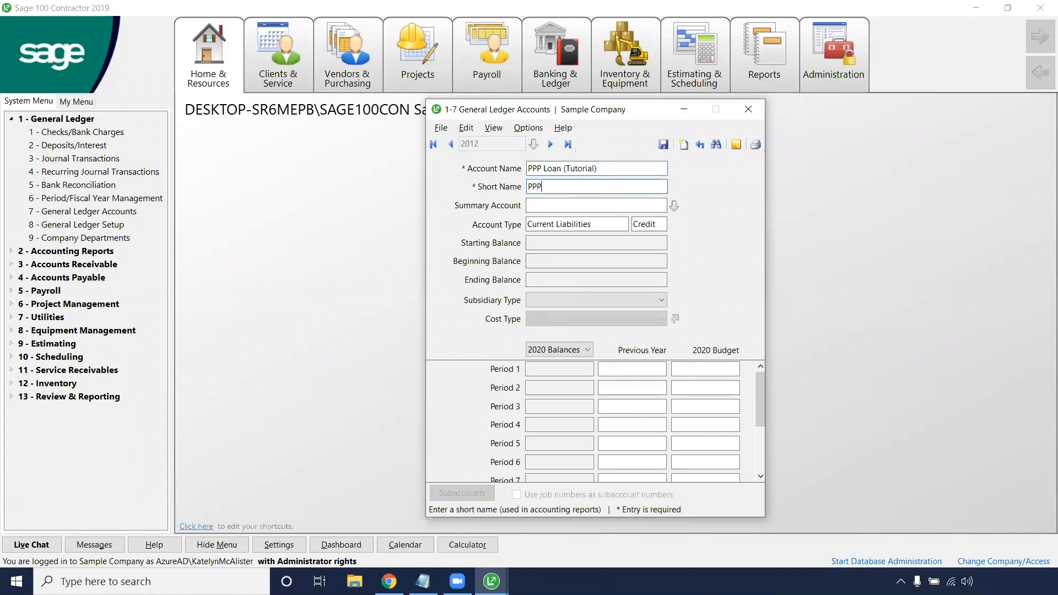
{"action": "type", "text": "Loan (Tutorial)"}
{"action": "left_click", "coordinate": [664, 144]}
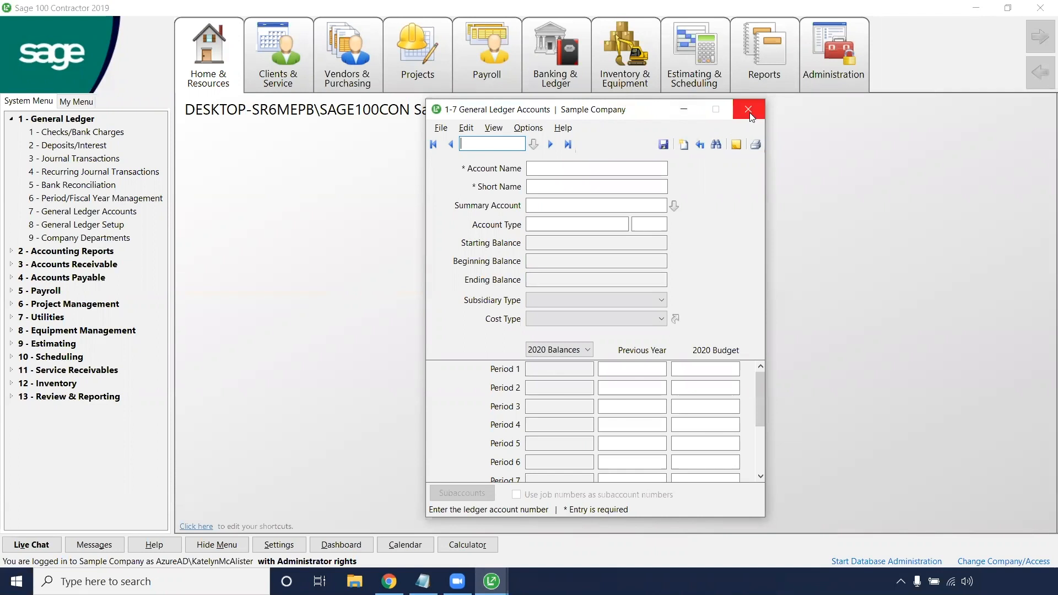
Step: Check the new PPP Loan and PPP Cash tutorial accounts in the ledger account list, and close General Ledger Accounts
{"action": "left_click", "coordinate": [534, 144]}
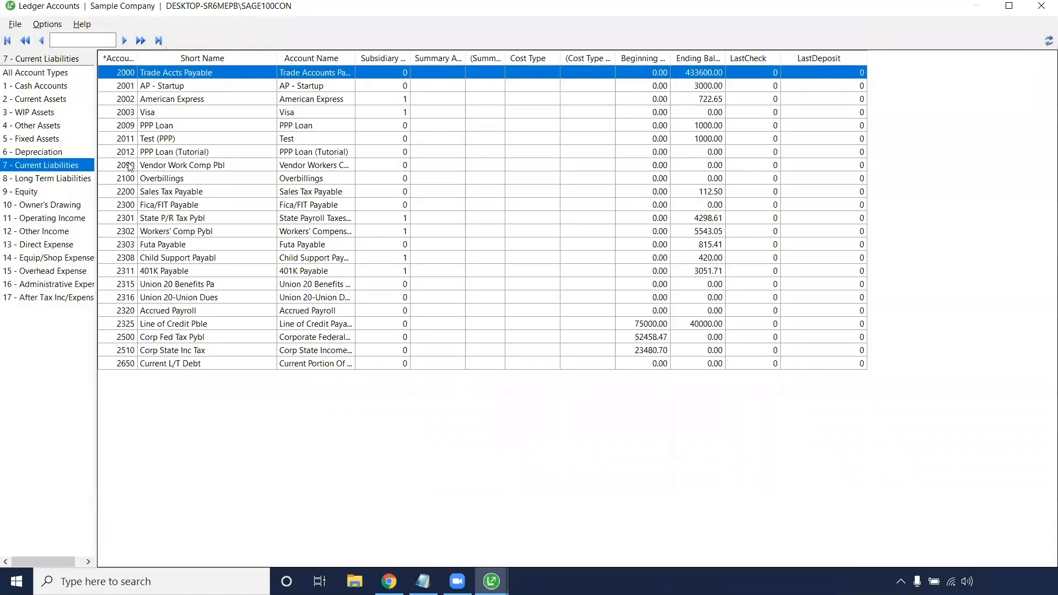
{"action": "left_click", "coordinate": [163, 155]}
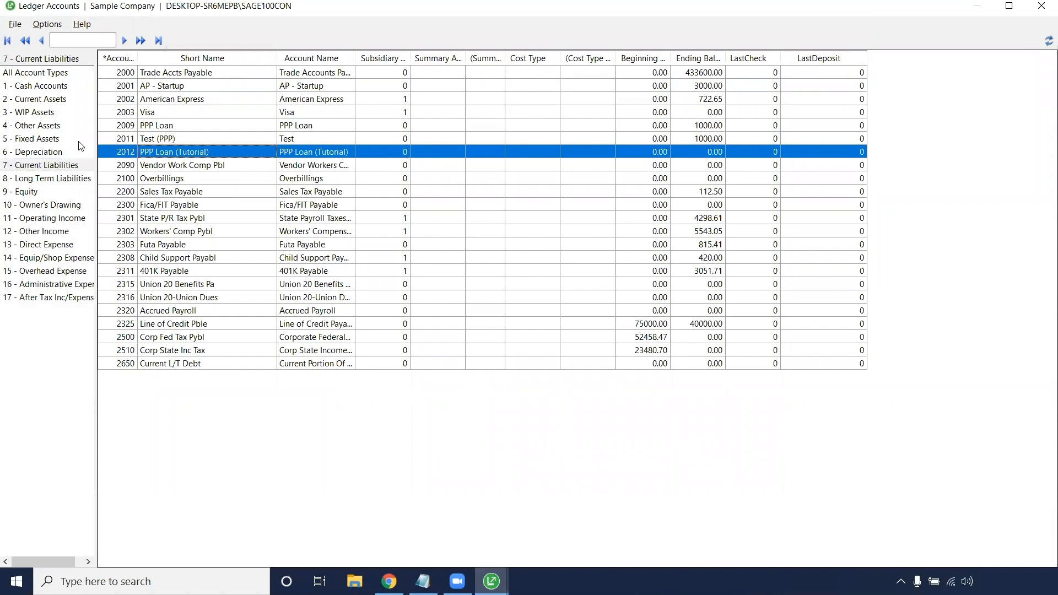
{"action": "left_click", "coordinate": [58, 86]}
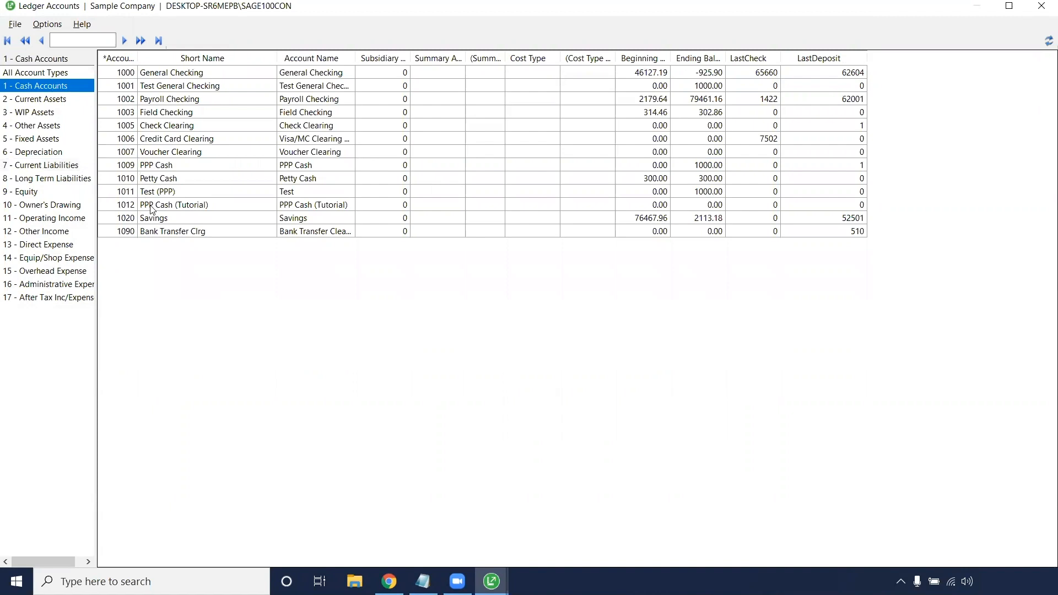
{"action": "left_click", "coordinate": [672, 204]}
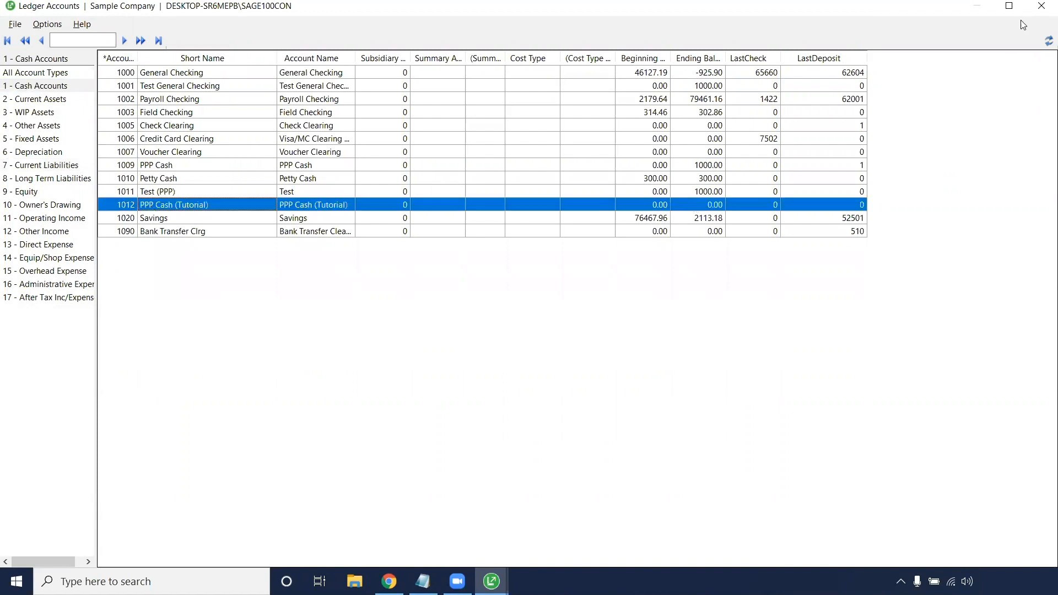
{"action": "left_click", "coordinate": [1041, 7]}
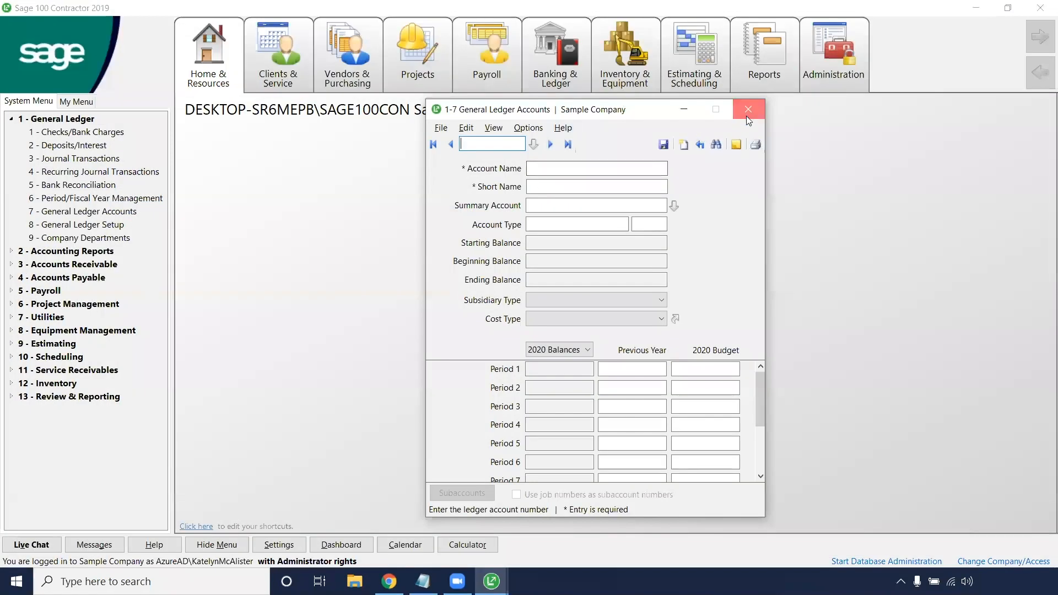
{"action": "left_click", "coordinate": [759, 110]}
Step: Open Journal Transactions and start transaction 6000 with the description "PPP Opening Transaction"
{"action": "left_click", "coordinate": [49, 159]}
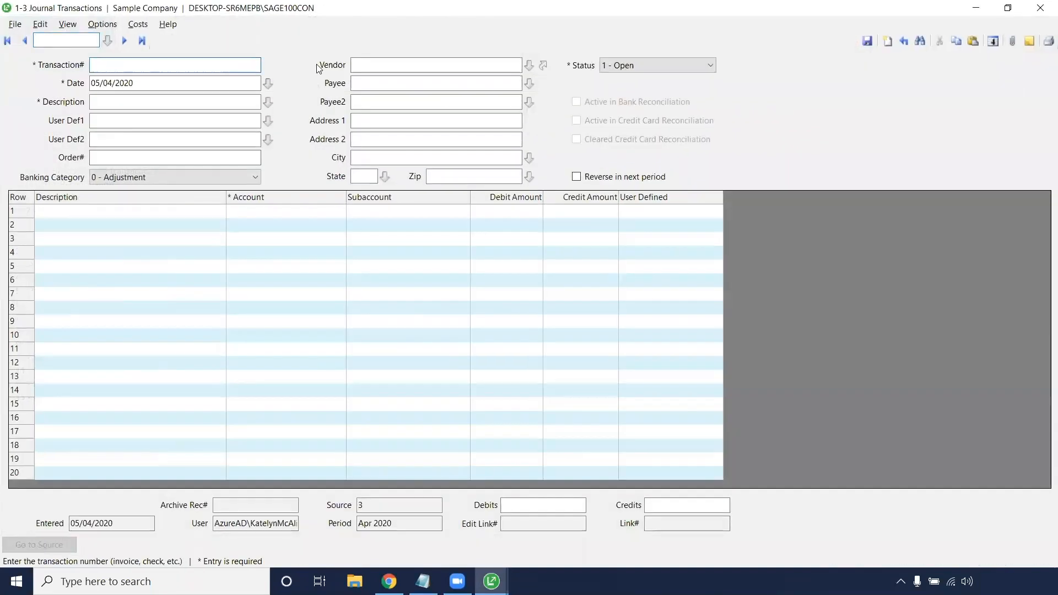
{"action": "type", "text": "6000"}
{"action": "left_click", "coordinate": [251, 102]}
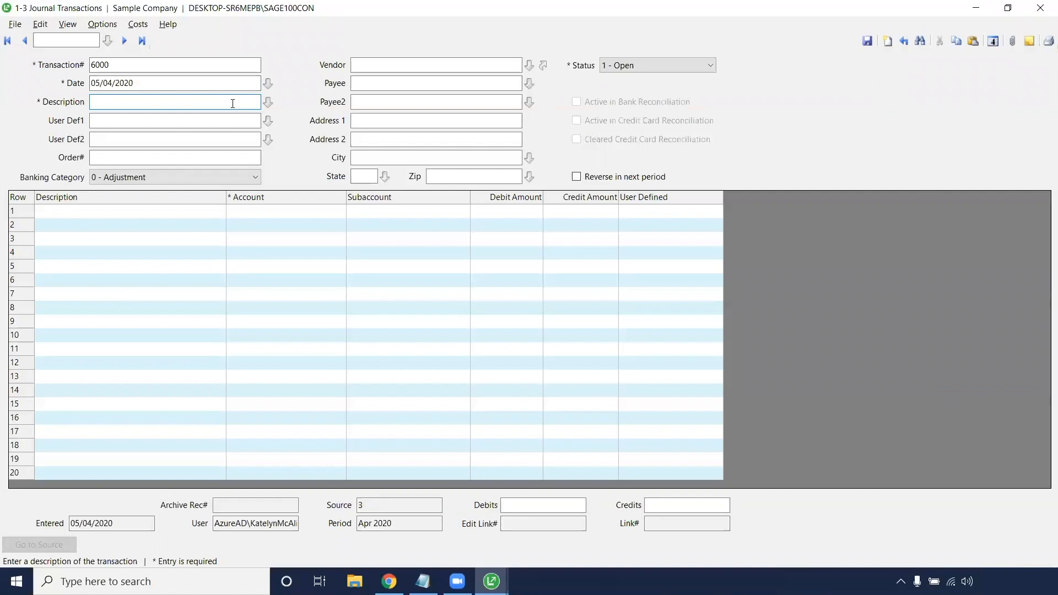
{"action": "type", "text": "PPP Opening Transaction"}
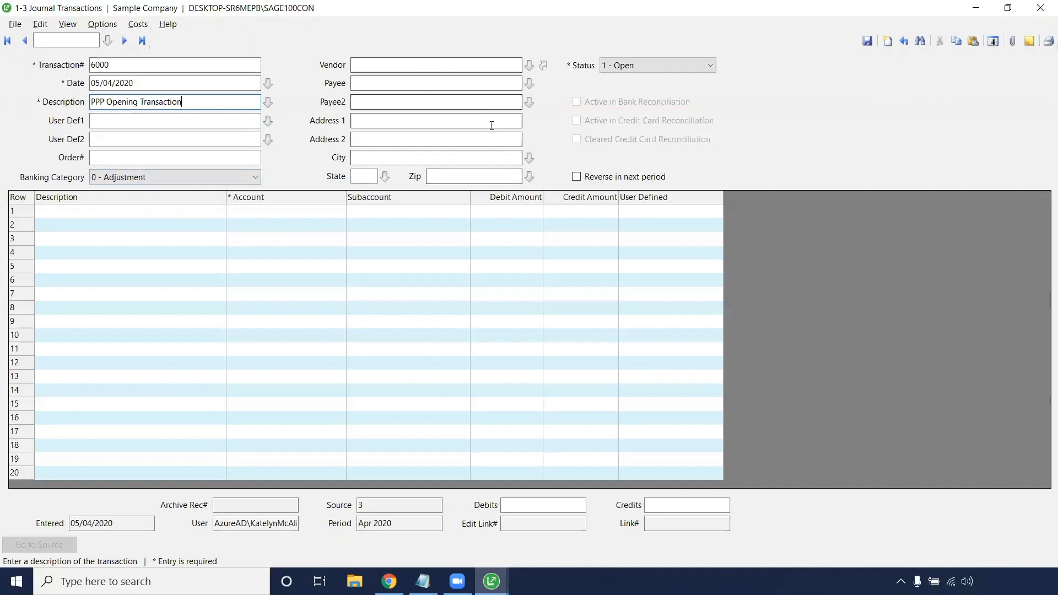
Step: Fill the first journal row with "PPP Opening Transaction", account 1012 - PPP Cash (Tutorial) and a debit of 1,000.00
{"action": "left_click", "coordinate": [203, 222]}
{"action": "key", "text": "Return"}
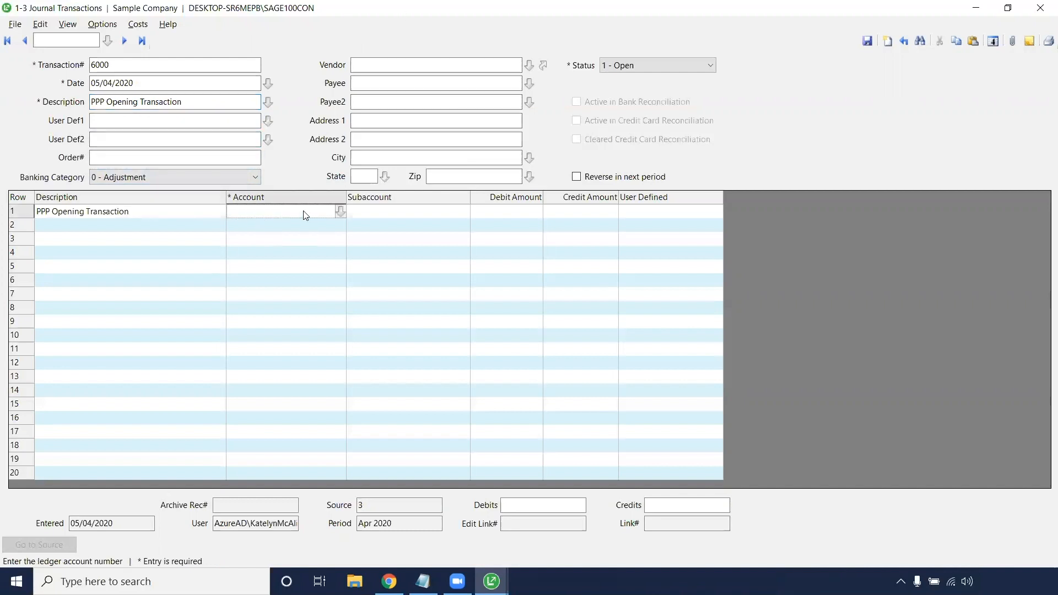
{"action": "left_click", "coordinate": [340, 212]}
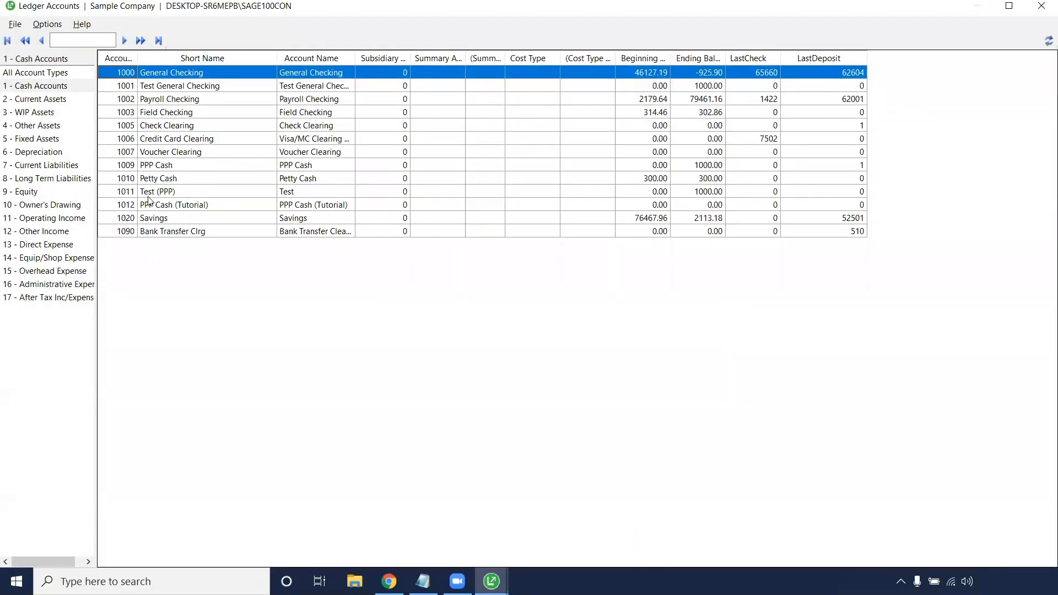
{"action": "left_click", "coordinate": [148, 194]}
{"action": "double_click", "coordinate": [156, 205]}
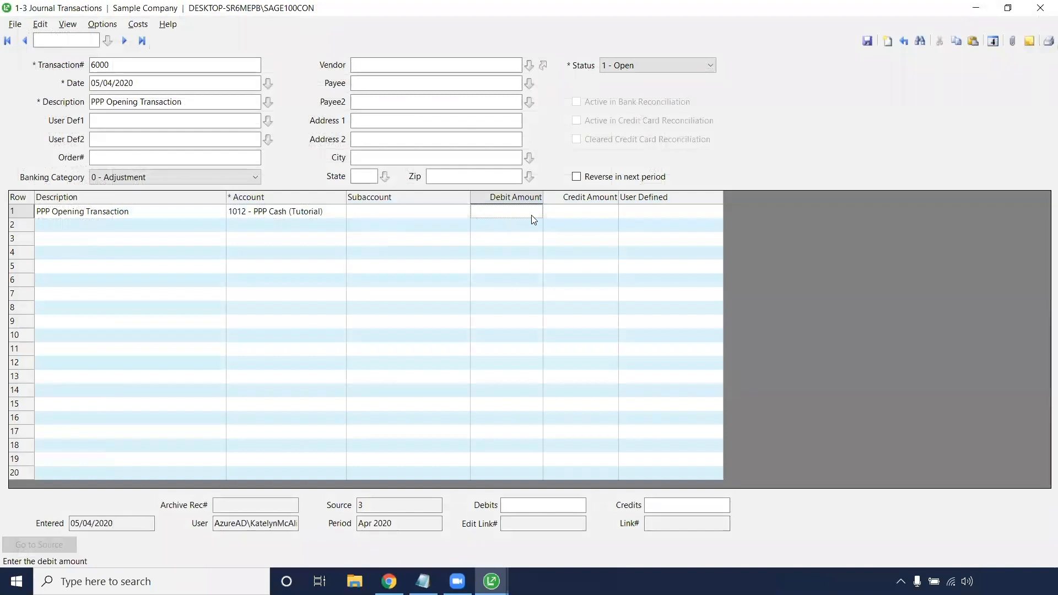
{"action": "type", "text": "1000.00"}
Step: Fill the second journal row with "PPP Opening Transaction", account 2012 - PPP Loan (Tutorial) and a credit of 1,000.00, and save the transaction despite the period mismatch
{"action": "left_click", "coordinate": [165, 230]}
{"action": "key", "text": "Tab"}
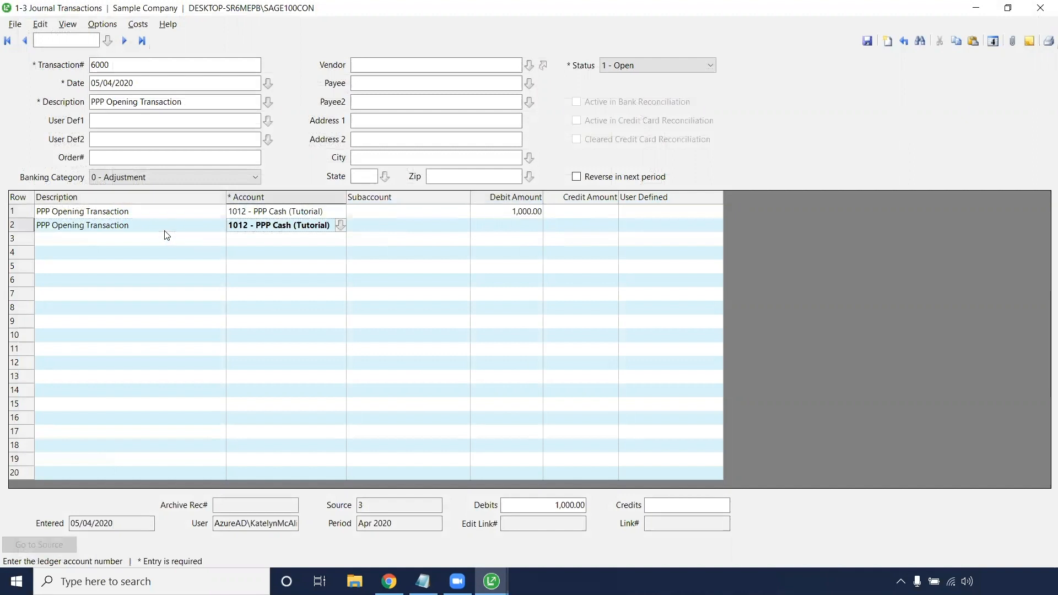
{"action": "left_click", "coordinate": [340, 224]}
{"action": "left_click", "coordinate": [45, 170]}
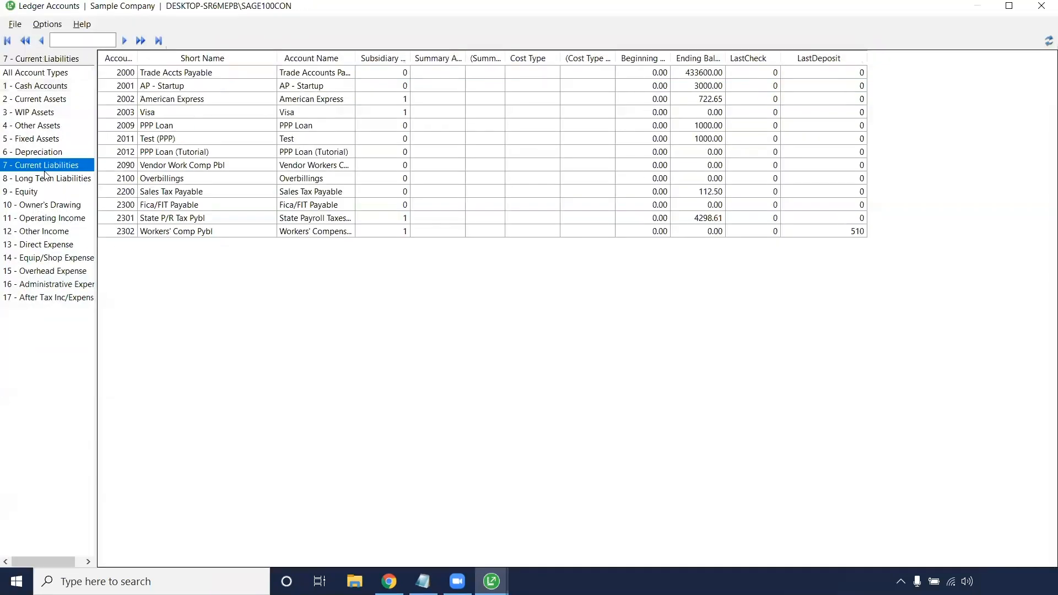
{"action": "double_click", "coordinate": [162, 153]}
{"action": "left_click", "coordinate": [576, 230]}
{"action": "type", "text": "1000.00"}
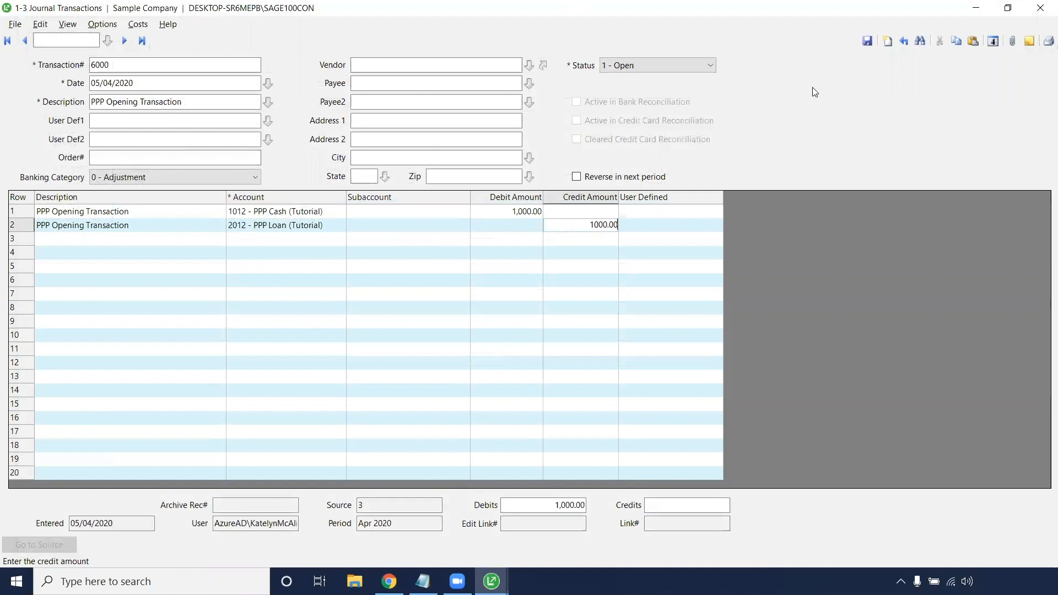
{"action": "left_click", "coordinate": [866, 43]}
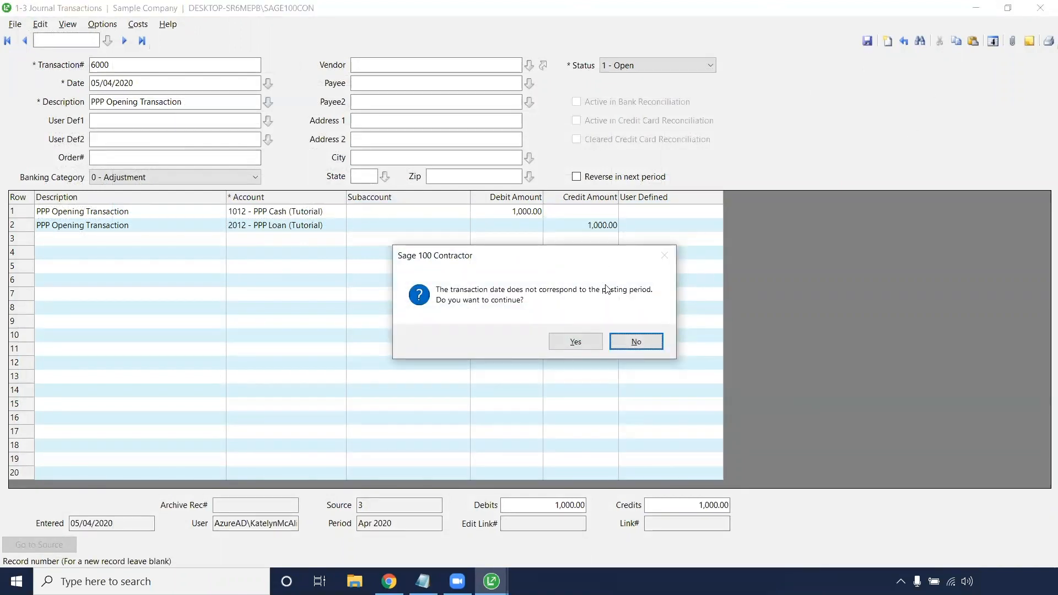
{"action": "left_click", "coordinate": [562, 343]}
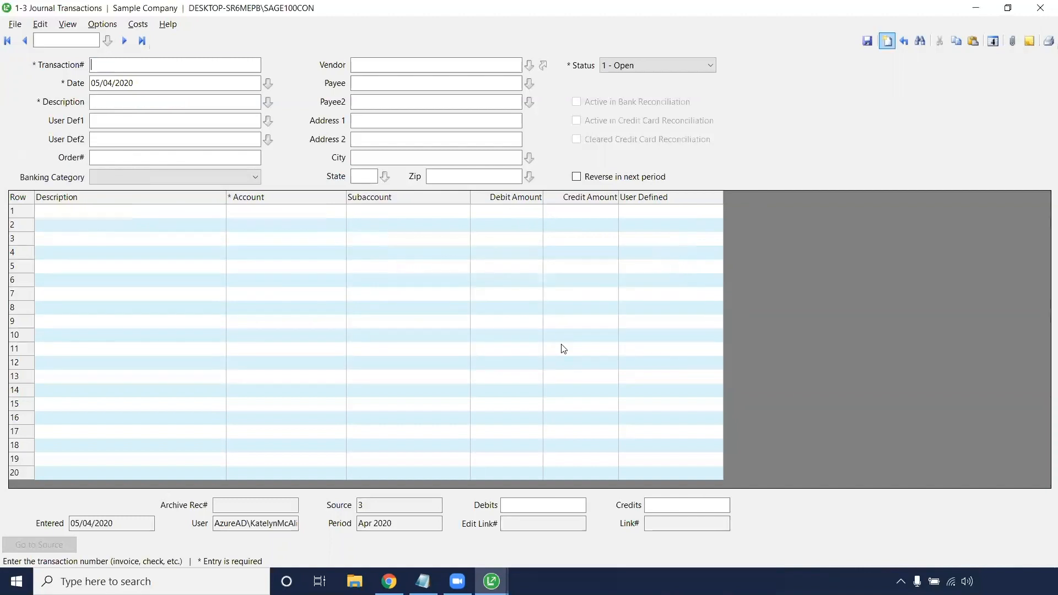
Step: Recall the saved PPP opening transaction to check its debit and credit totals, and close Journal Transactions
{"action": "left_click", "coordinate": [905, 42]}
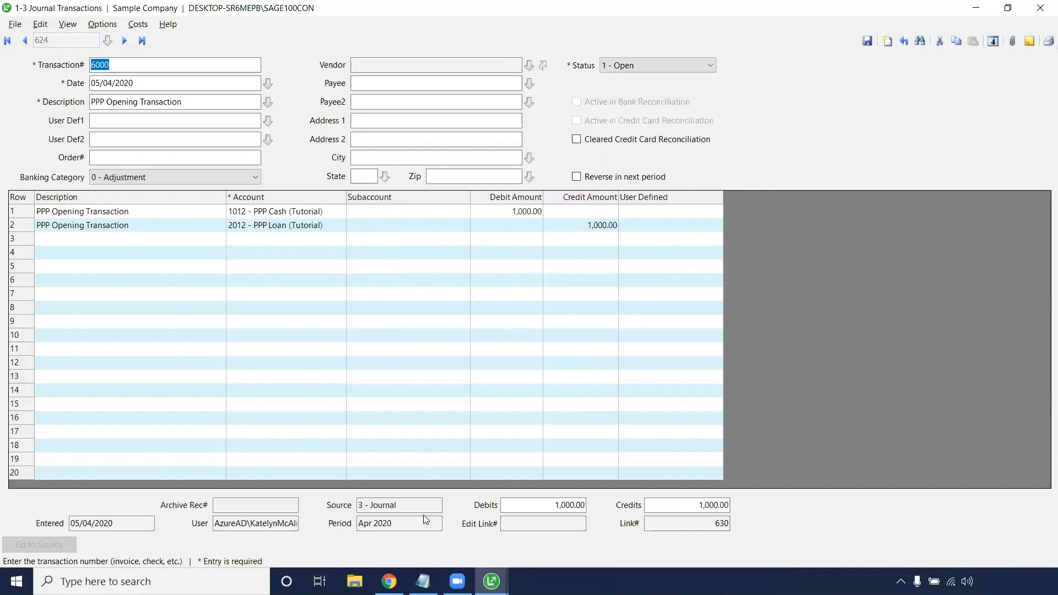
{"action": "left_click", "coordinate": [508, 511]}
{"action": "left_click", "coordinate": [670, 506]}
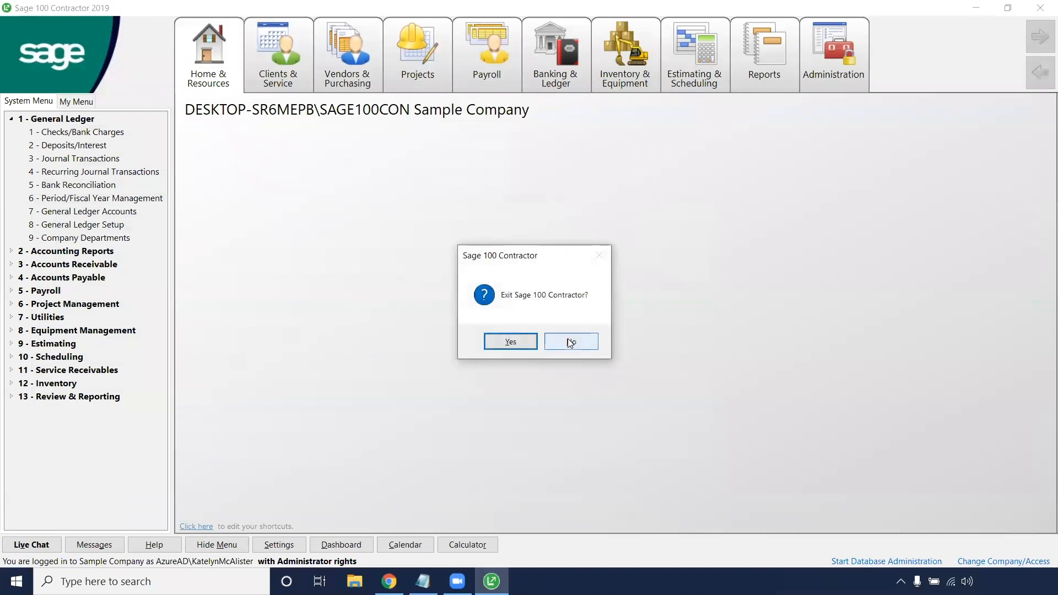
{"action": "left_click", "coordinate": [567, 339]}
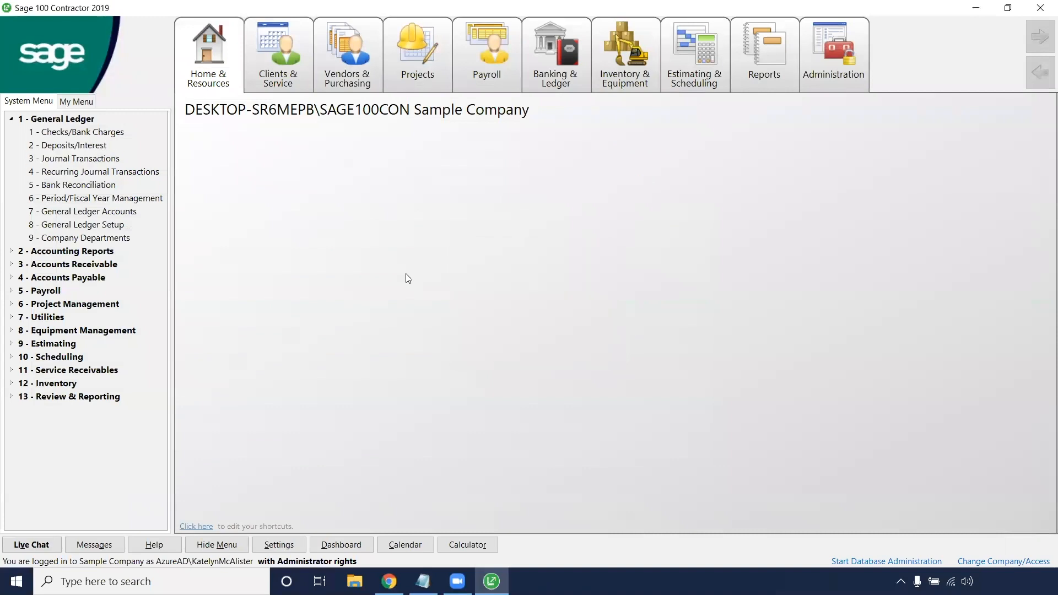
Step: Display the Bank Reconciliation items for account 1012 to check the PPP opening transaction, and close without saving
{"action": "left_click", "coordinate": [97, 186]}
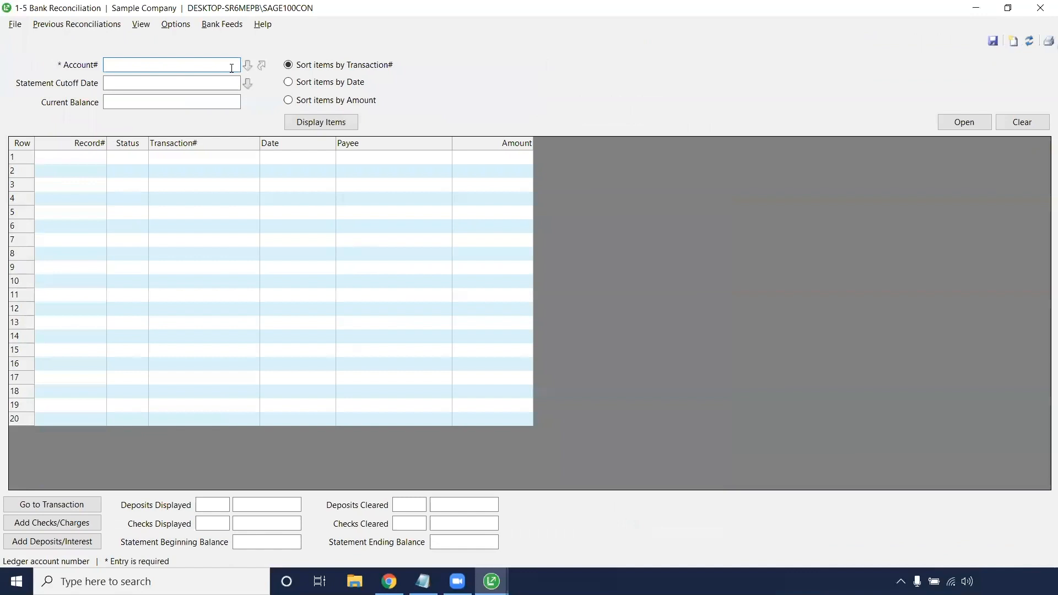
{"action": "type", "text": "1012"}
{"action": "left_click", "coordinate": [321, 122]}
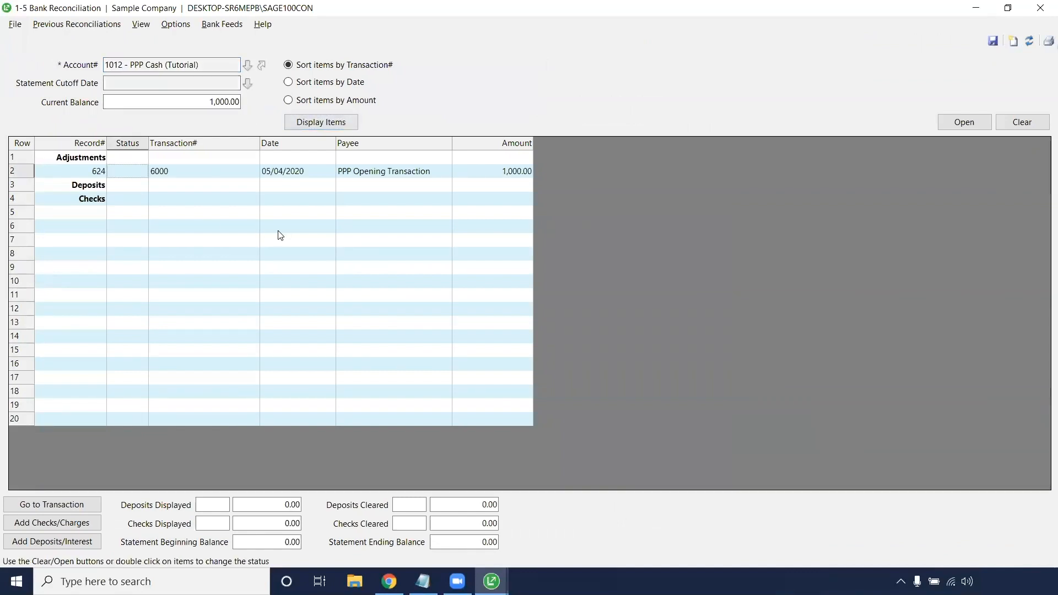
{"action": "left_click", "coordinate": [496, 173]}
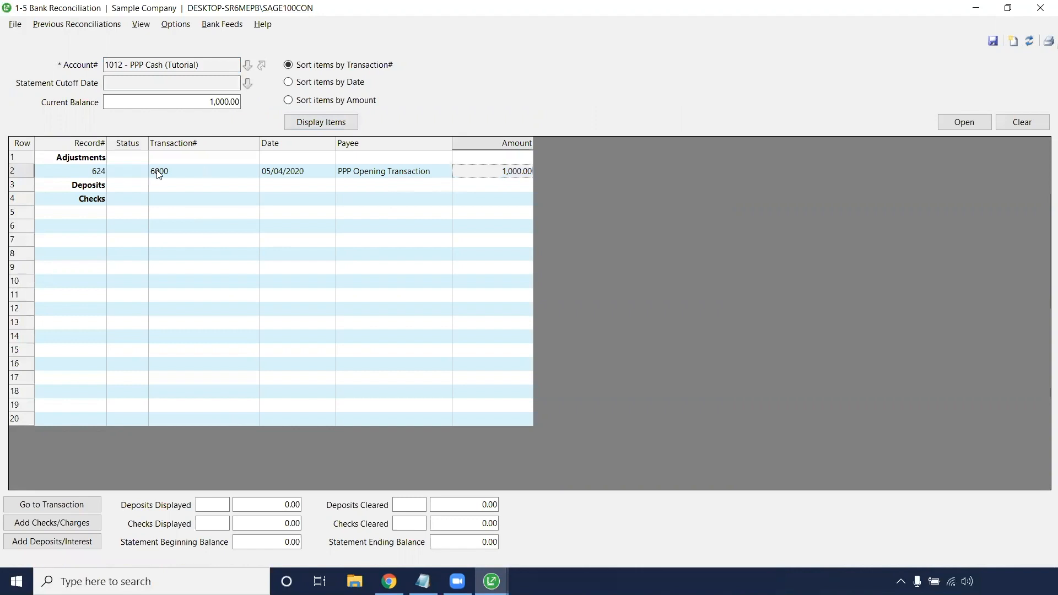
{"action": "left_click", "coordinate": [156, 172]}
{"action": "left_click", "coordinate": [1041, 7]}
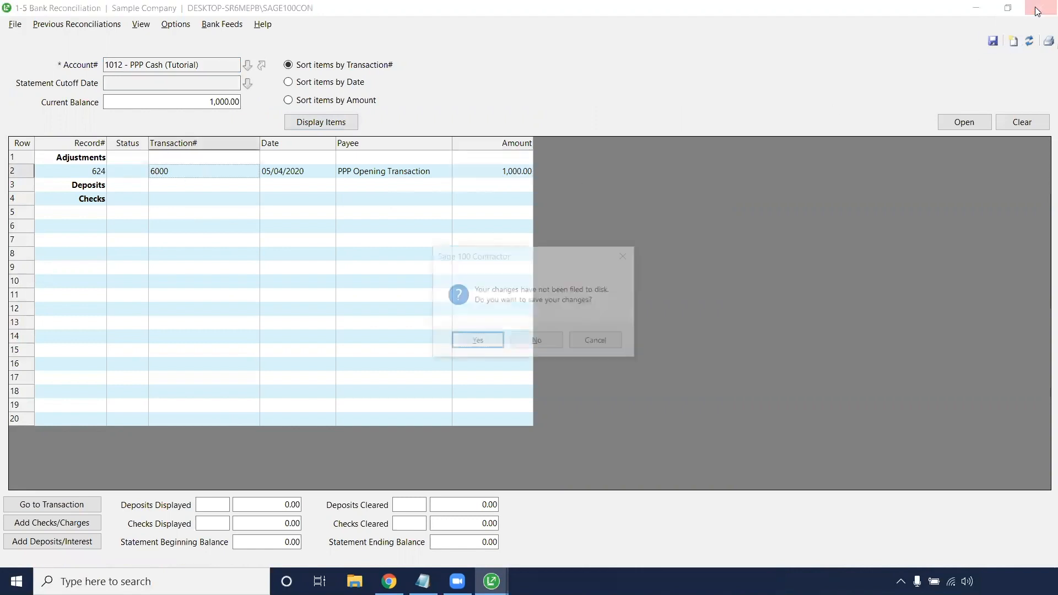
{"action": "left_click", "coordinate": [540, 341]}
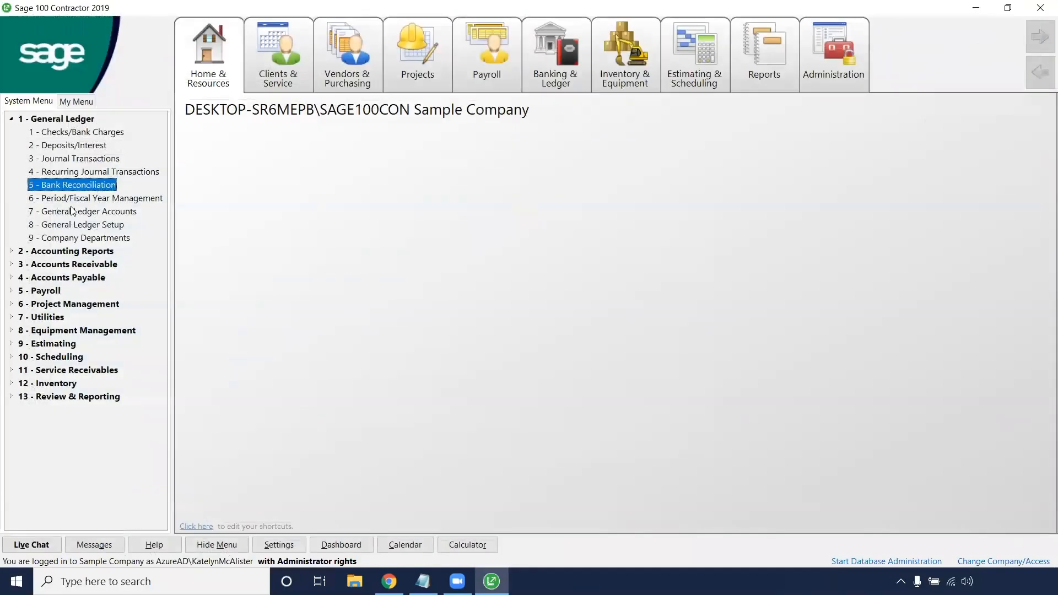
Step: Check the ending balances of accounts 2012 and 1012 in the ledger account list, and close General Ledger Accounts
{"action": "double_click", "coordinate": [88, 212]}
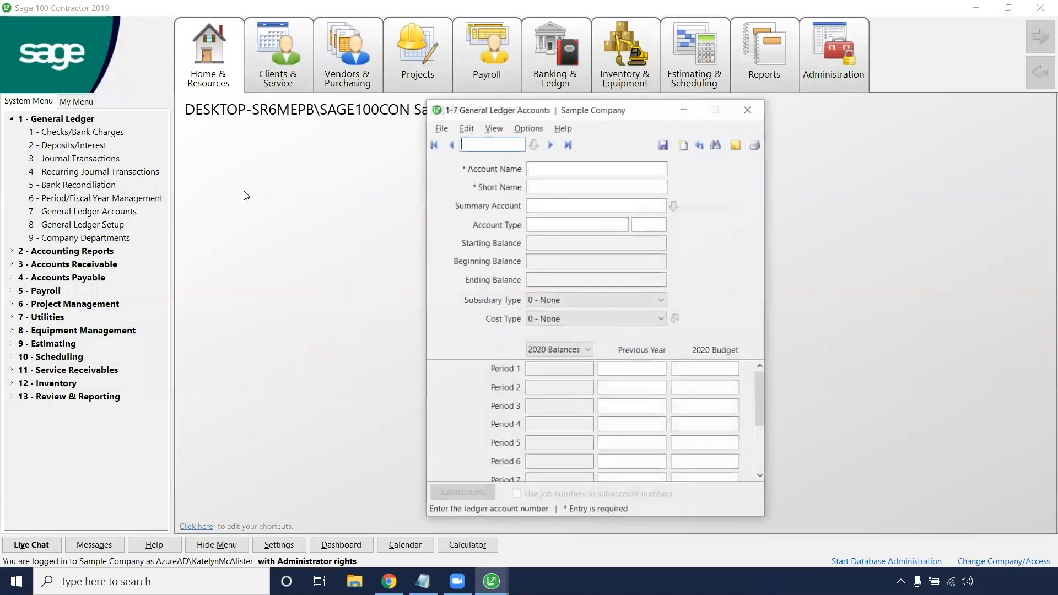
{"action": "left_click", "coordinate": [534, 146]}
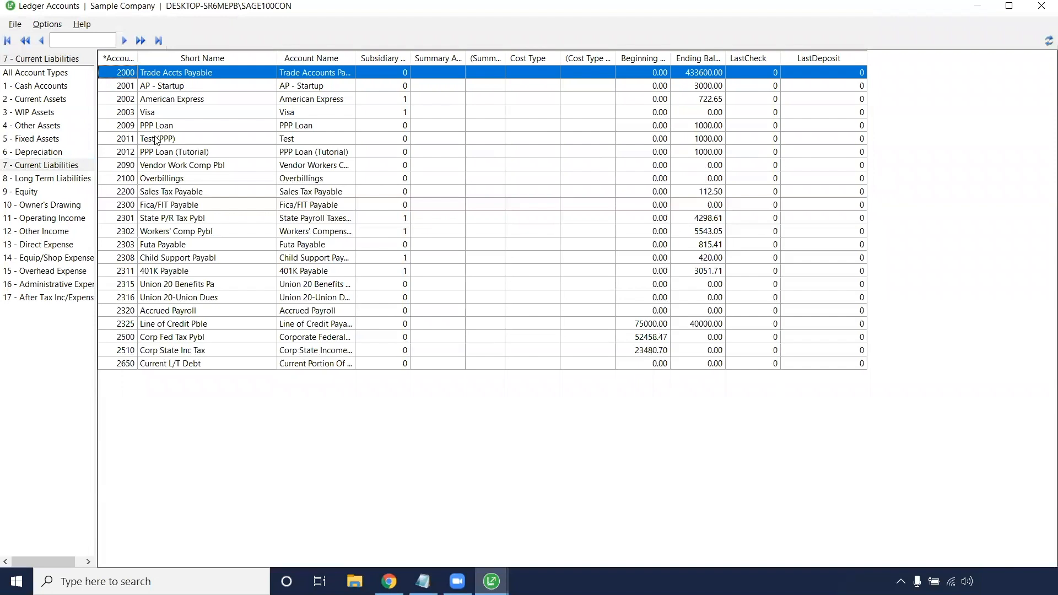
{"action": "left_click", "coordinate": [158, 152]}
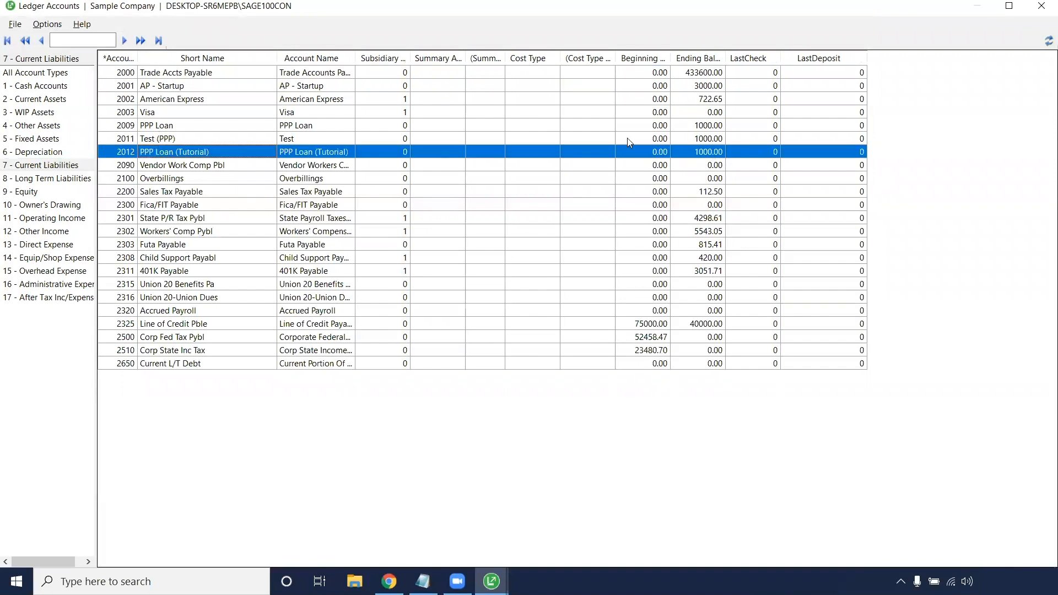
{"action": "left_click", "coordinate": [55, 88]}
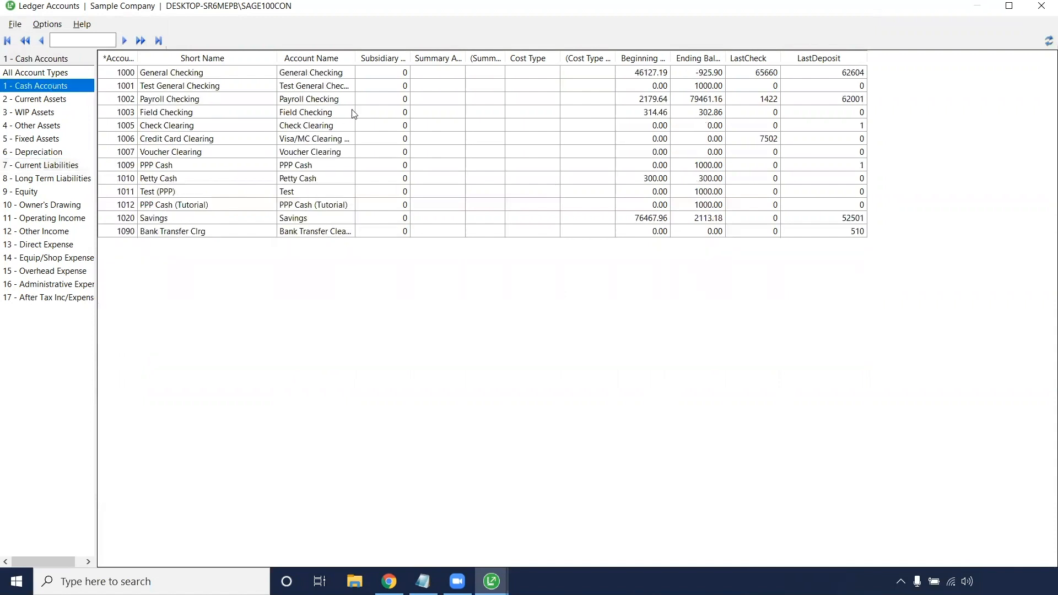
{"action": "left_click", "coordinate": [722, 208]}
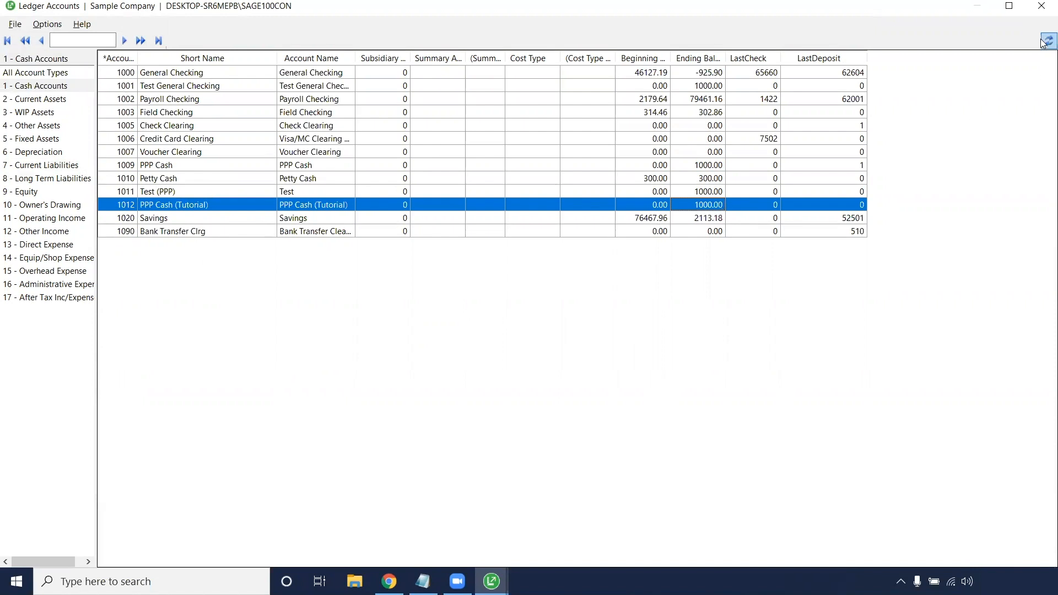
{"action": "left_click", "coordinate": [1042, 13]}
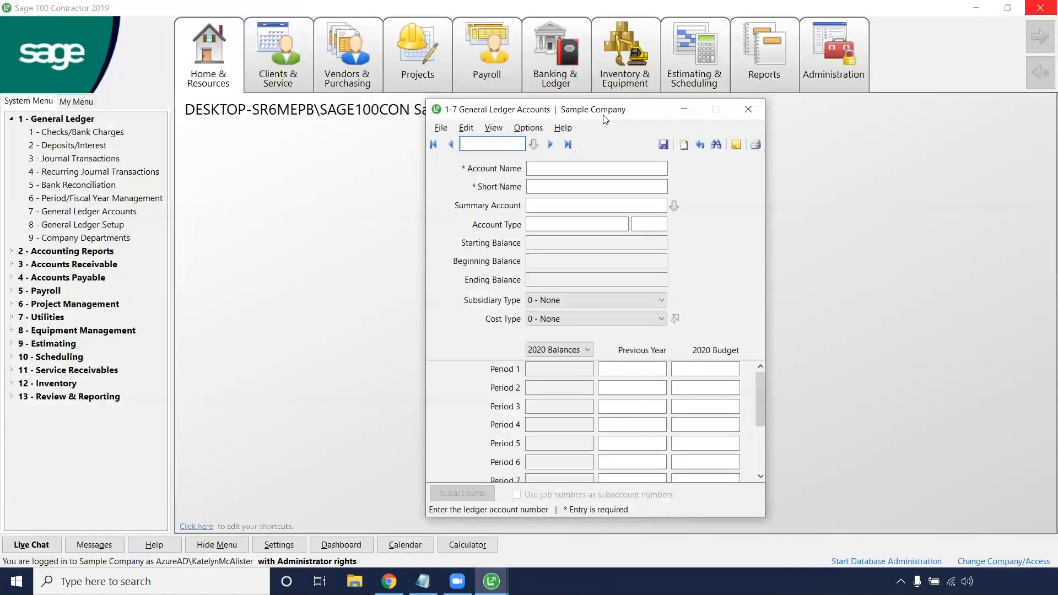
{"action": "left_click", "coordinate": [750, 111]}
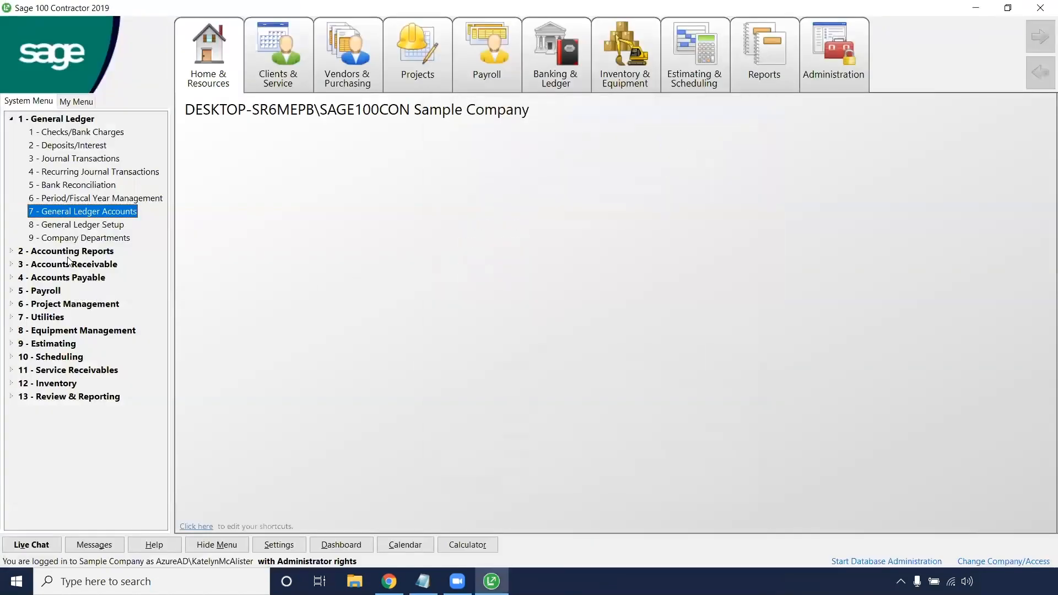
Step: Expand Payroll and its Payroll Processing group to view the available payroll functions
{"action": "left_click", "coordinate": [42, 292]}
{"action": "left_click", "coordinate": [70, 302]}
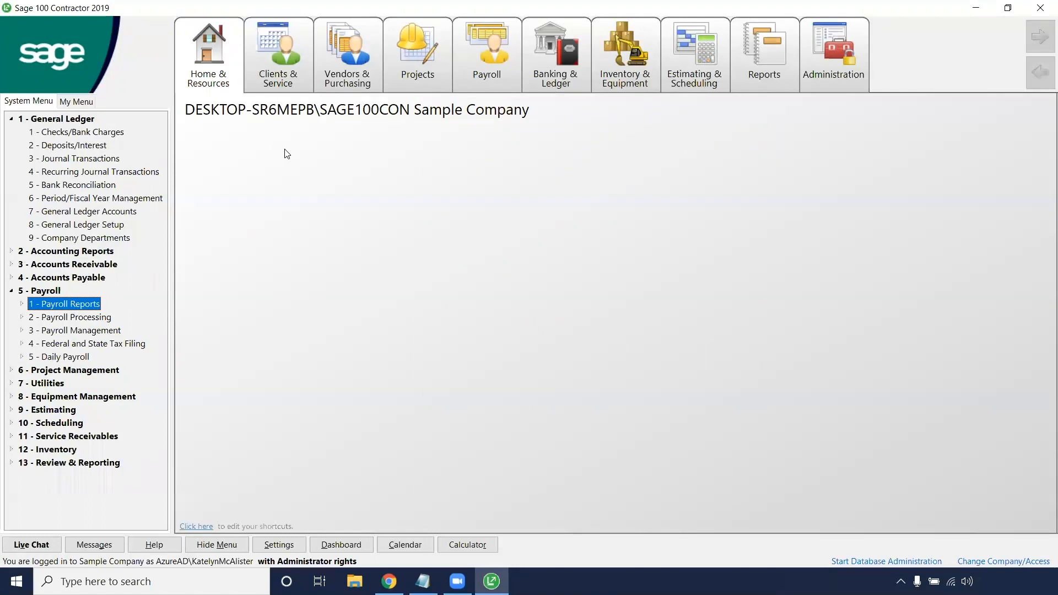
{"action": "left_click", "coordinate": [99, 319]}
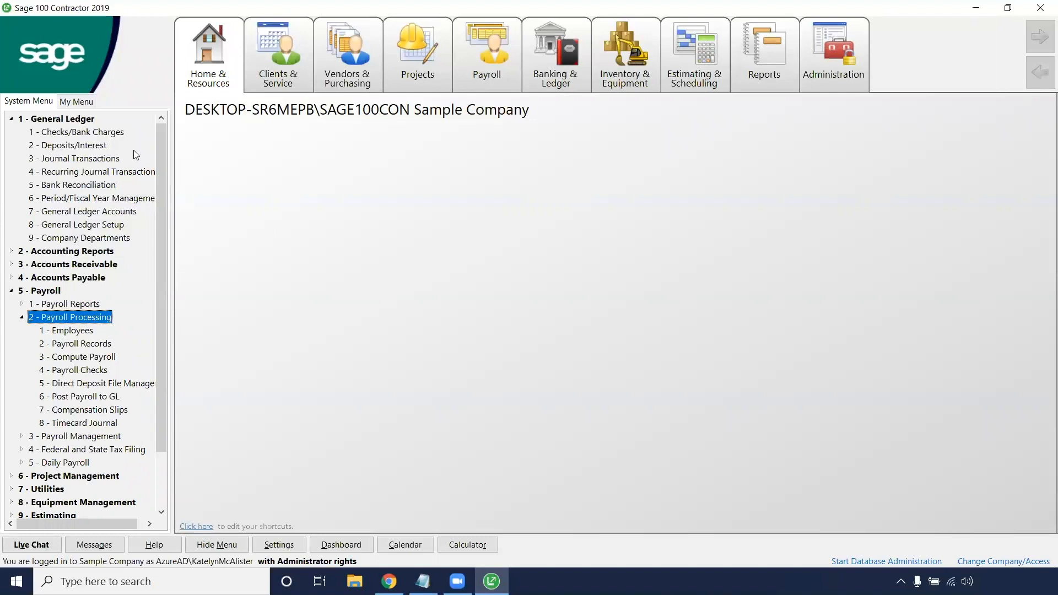
{"action": "left_click", "coordinate": [102, 145]}
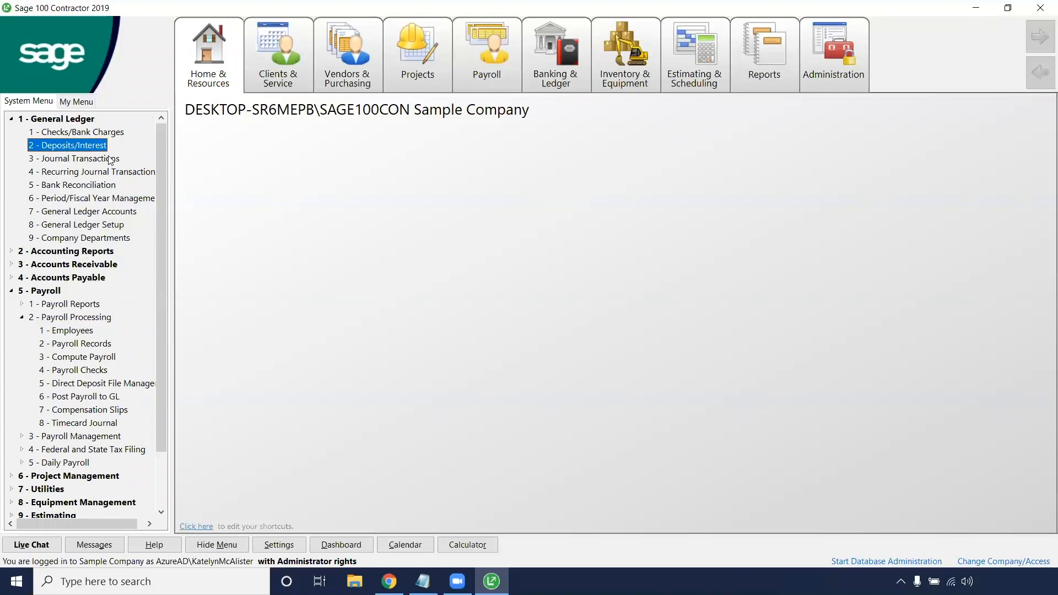
{"action": "double_click", "coordinate": [110, 159]}
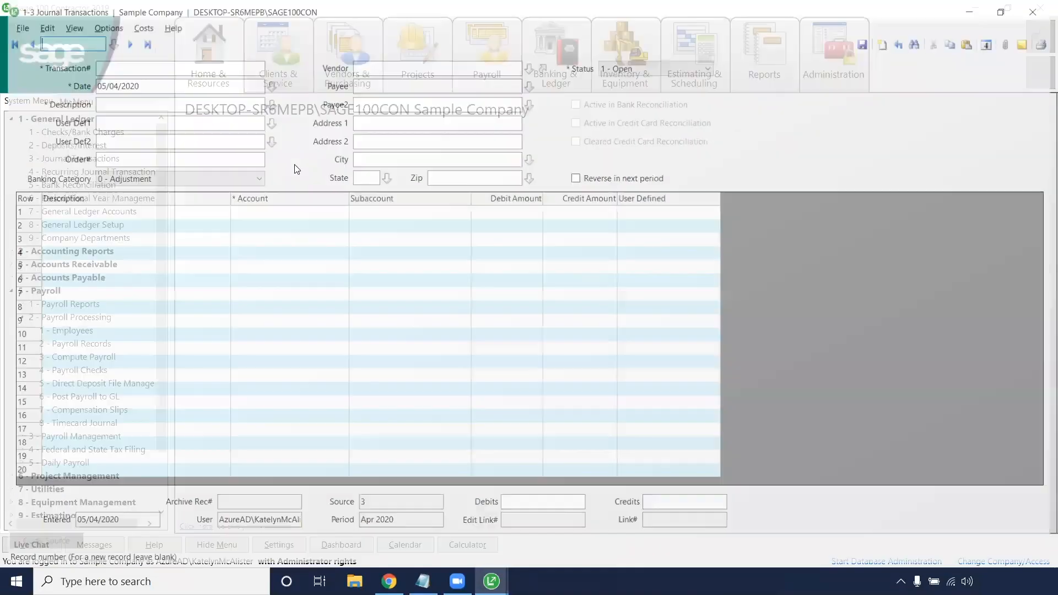
{"action": "left_click", "coordinate": [369, 230]}
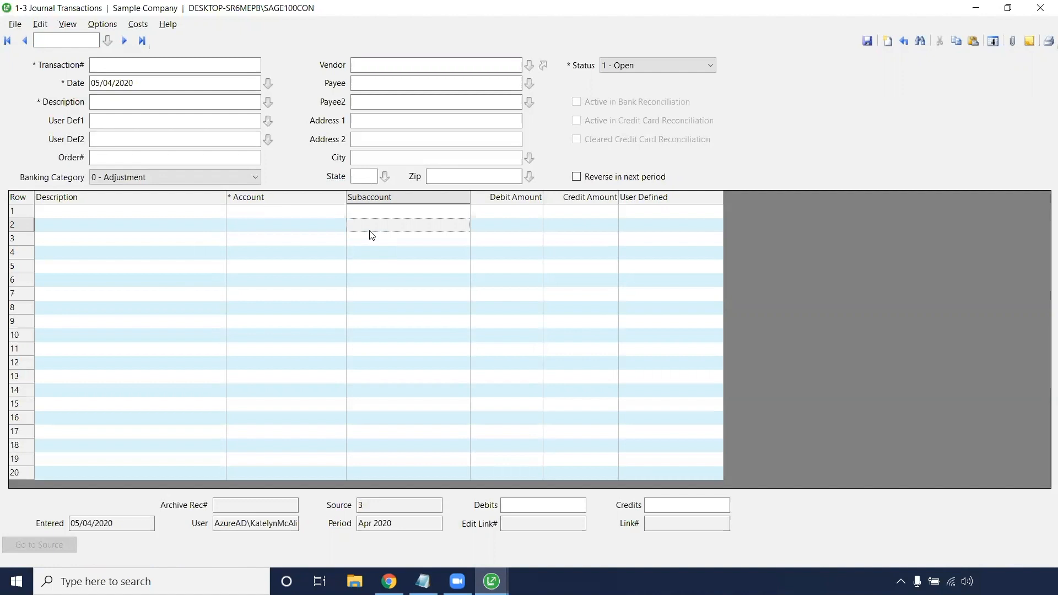
{"action": "left_click", "coordinate": [1043, 5]}
{"action": "left_click", "coordinate": [583, 79]}
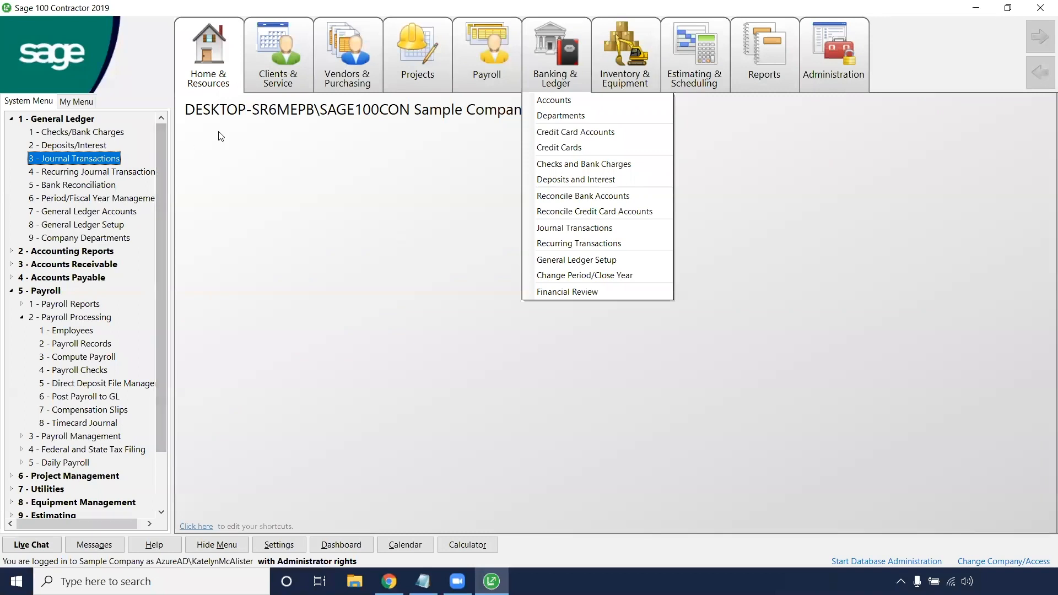
{"action": "left_click", "coordinate": [193, 125]}
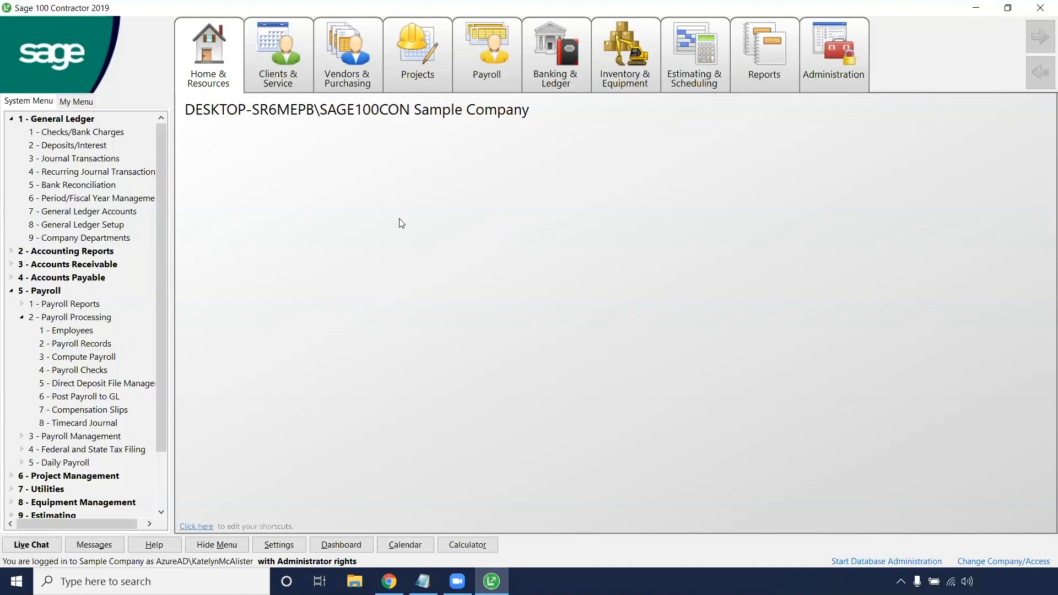
Step: Open Journal Transactions and begin entering the description of a new transaction
{"action": "left_click", "coordinate": [73, 159]}
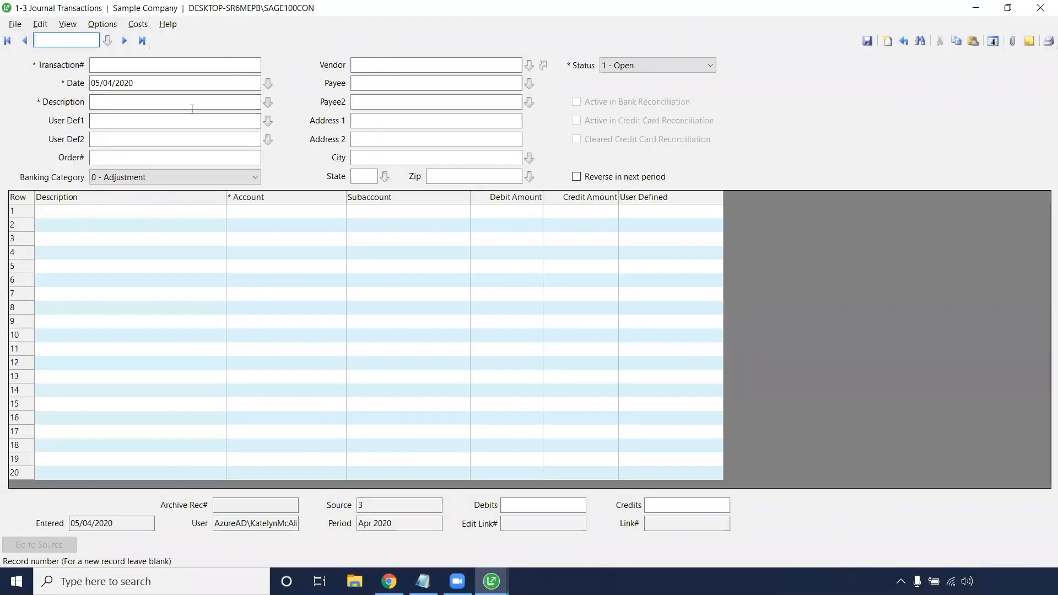
{"action": "left_click", "coordinate": [189, 102]}
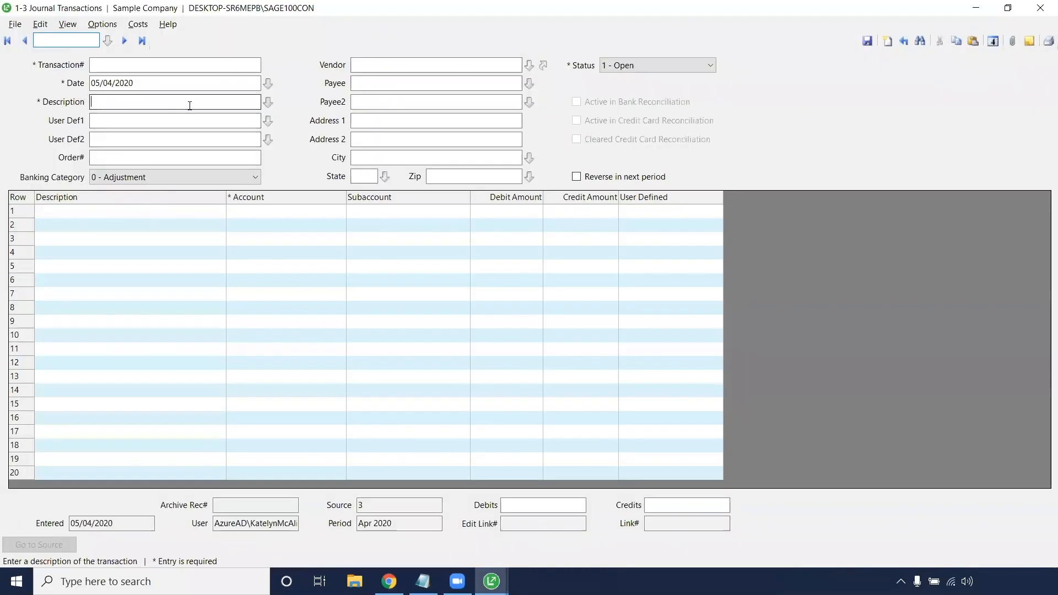